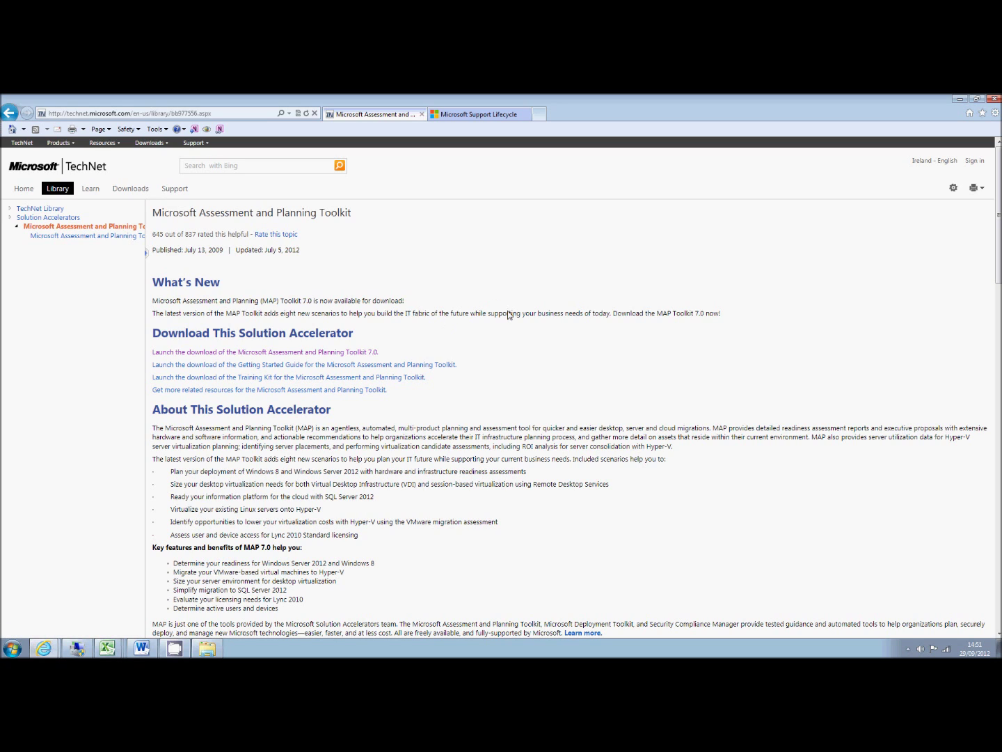
Minimize the Internet Explorer window that shows the MAP Toolkit TechNet page.
left_click(960, 98)
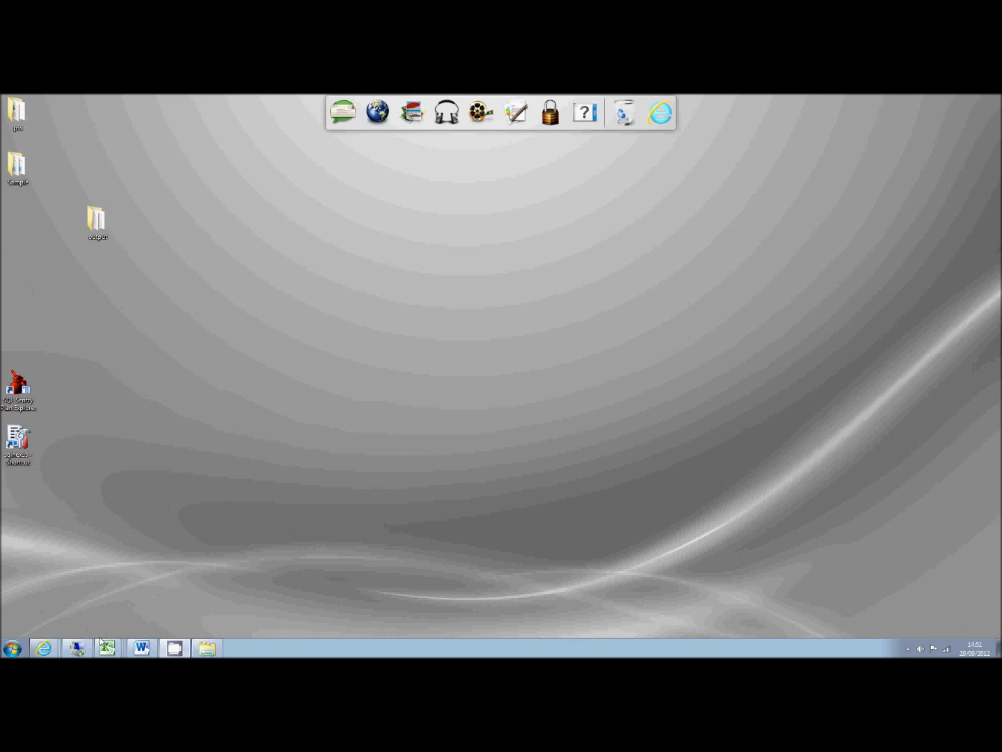
Restore the MAP Toolkit window from the taskbar to its Sample database Data Collection page.
left_click(78, 648)
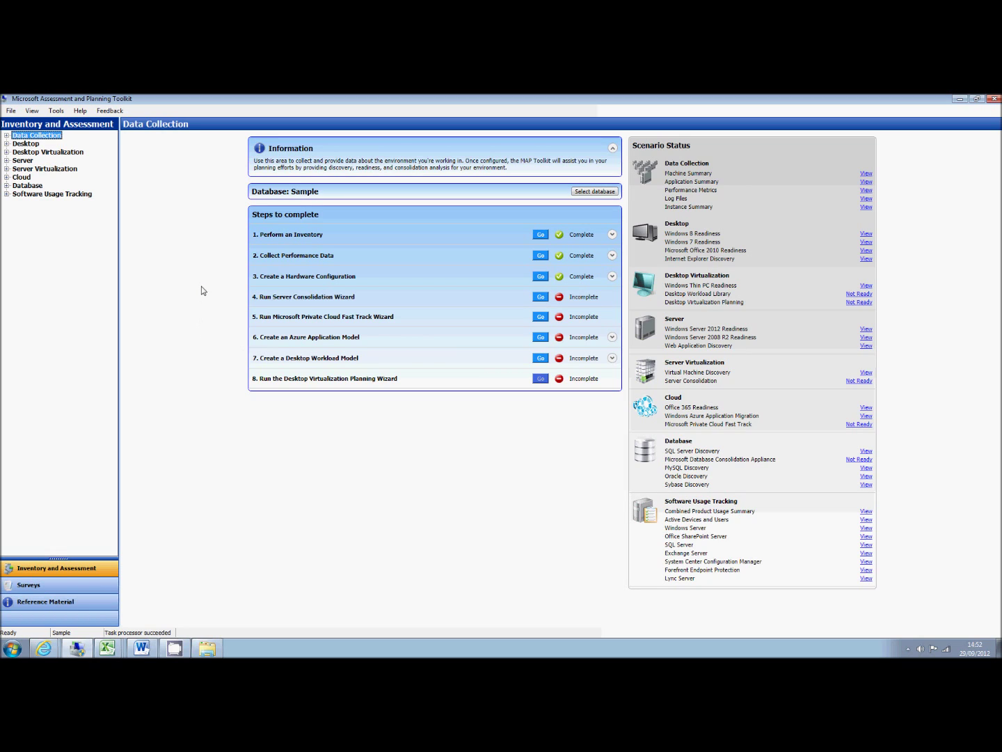
Start new reports with SQL Server Discovery and Performance Metrics Report selected.
left_click(11, 111)
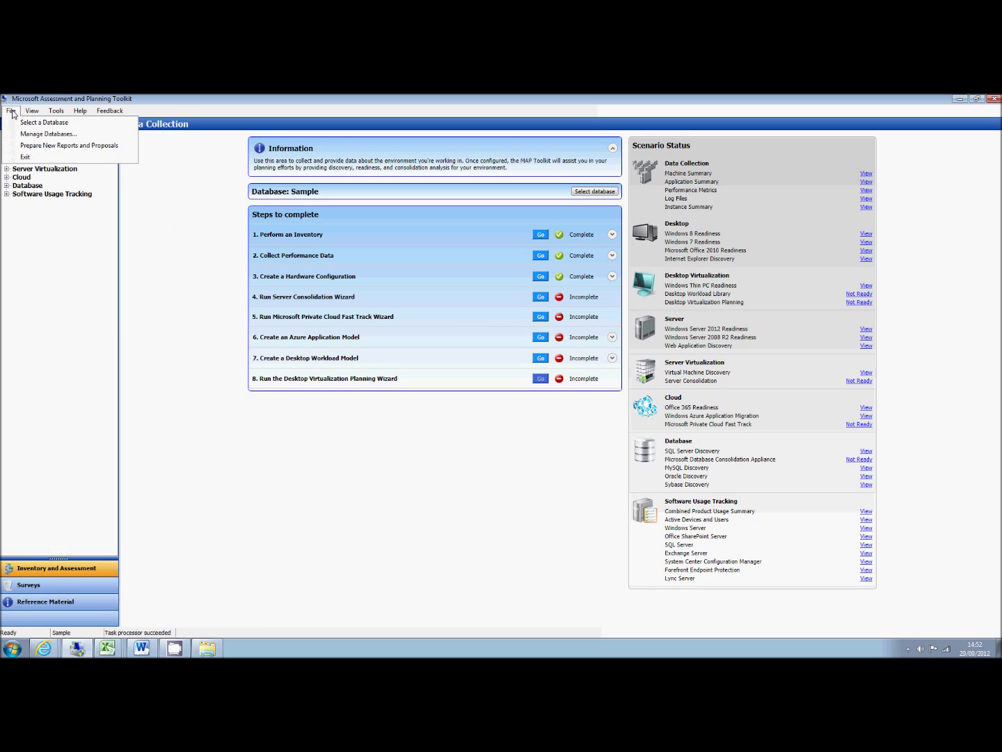
left_click(44, 145)
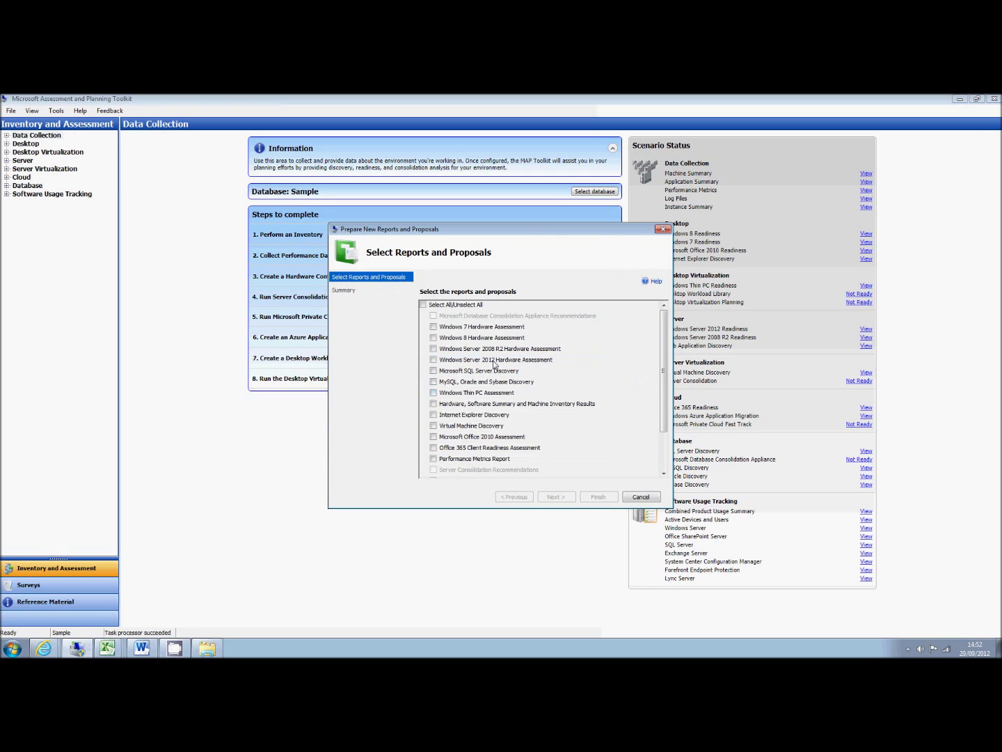
left_click(434, 372)
left_click(434, 458)
Cancel and confirm abandoning the report wizard, then minimize MAP to the desktop.
left_click(640, 497)
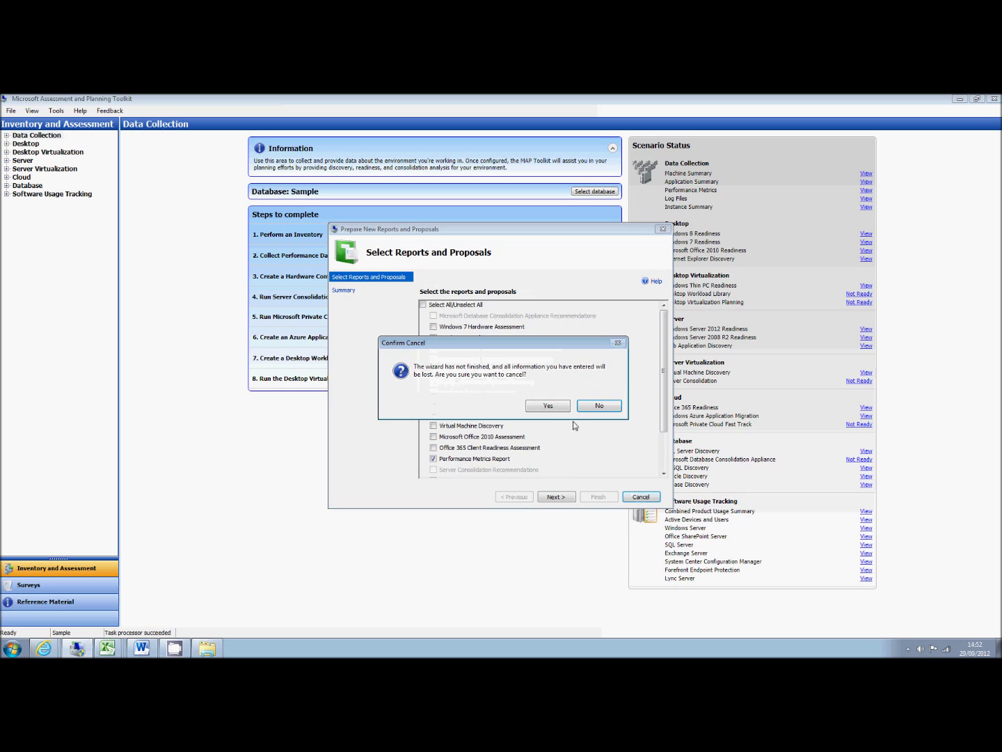
left_click(558, 410)
left_click(961, 99)
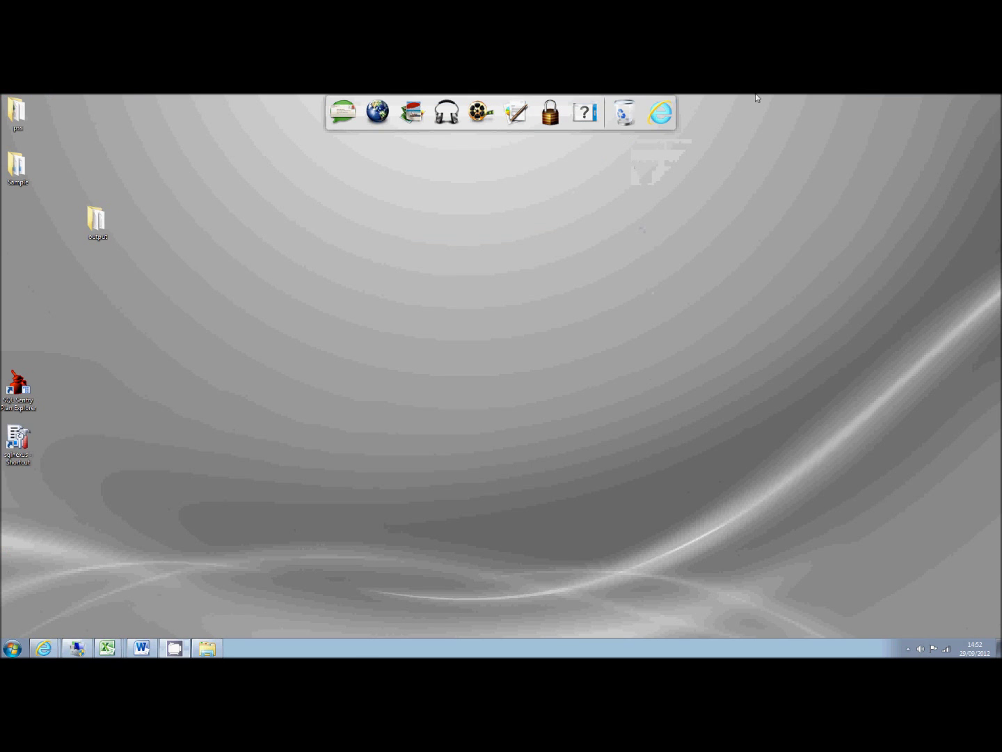
Open the desktop Sample folder and its SQLServerProposal Word document.
double_click(25, 167)
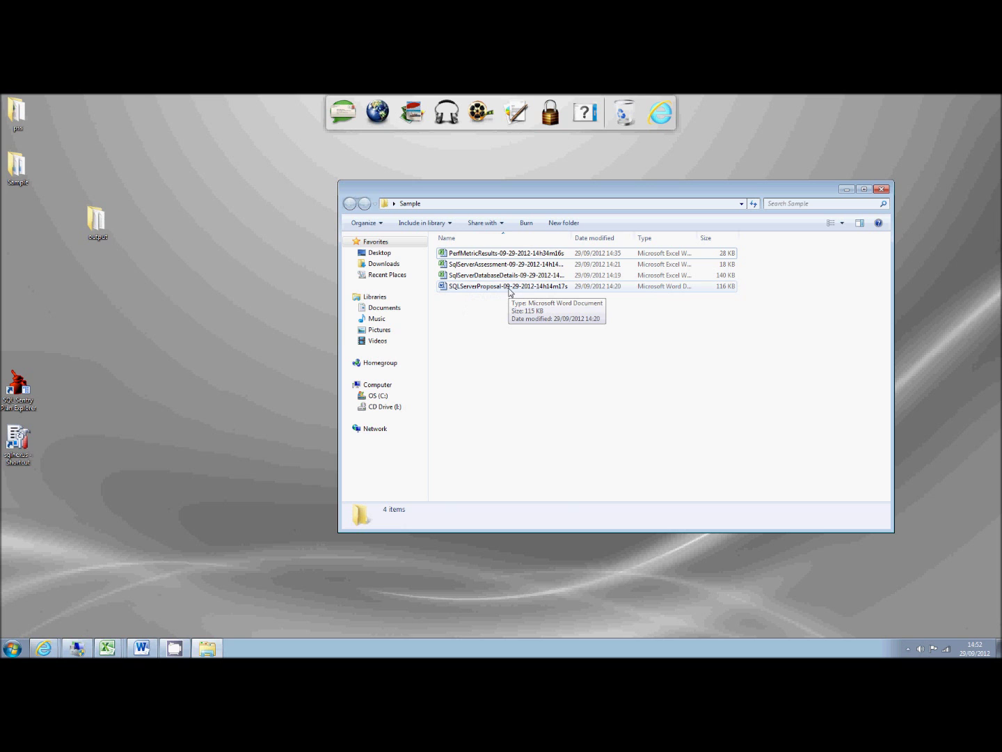
double_click(510, 287)
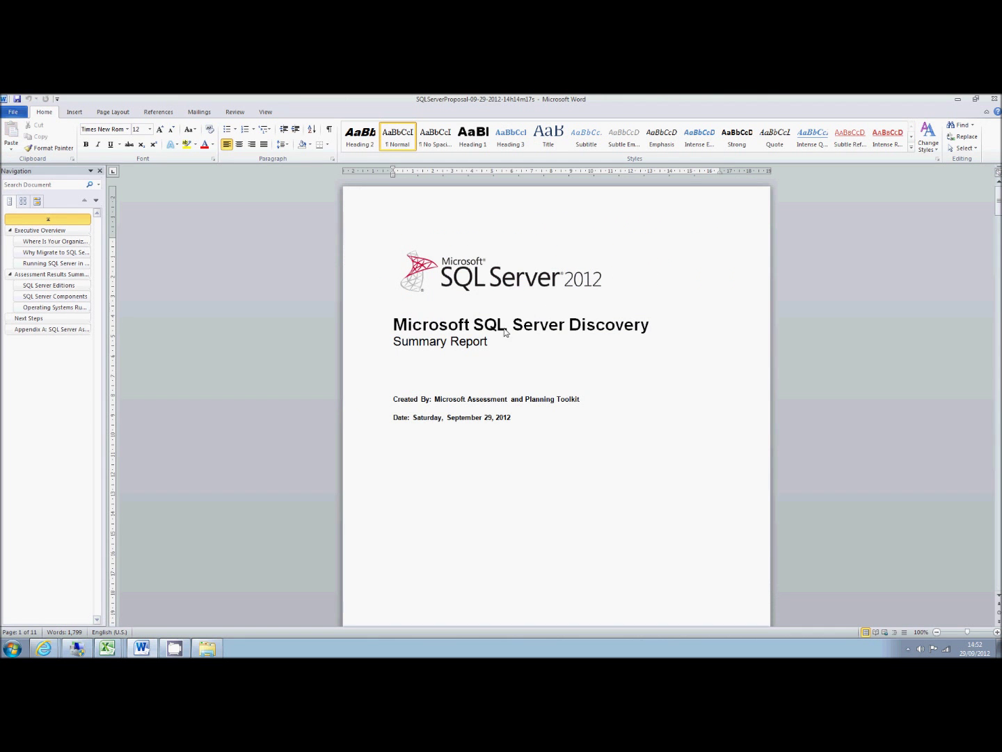
Read through the SQLServerProposal discovery summary charts and tables, then close Word.
scroll(547, 407, "down", 8)
scroll(547, 408, "down", 10)
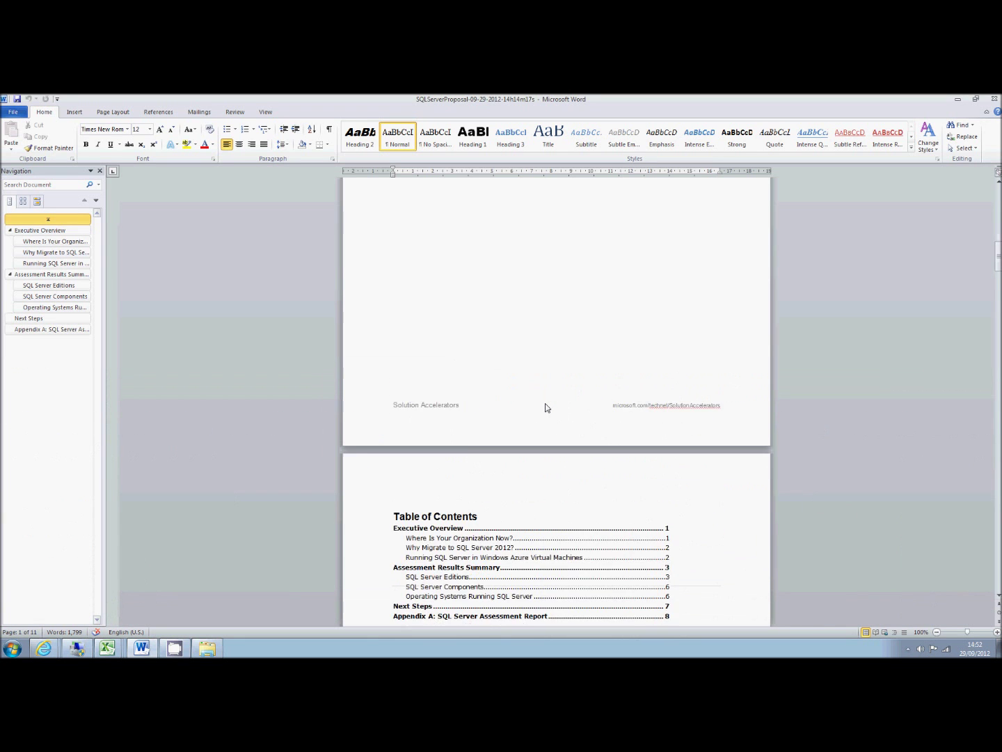
scroll(547, 408, "down", 20)
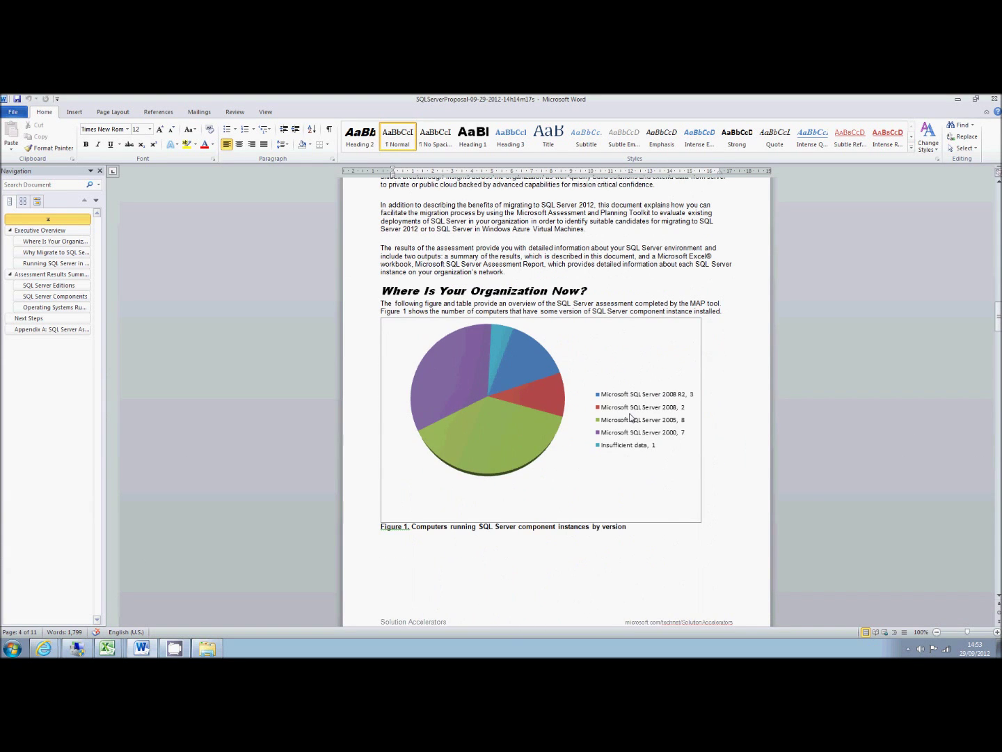
scroll(556, 420, "down", 12)
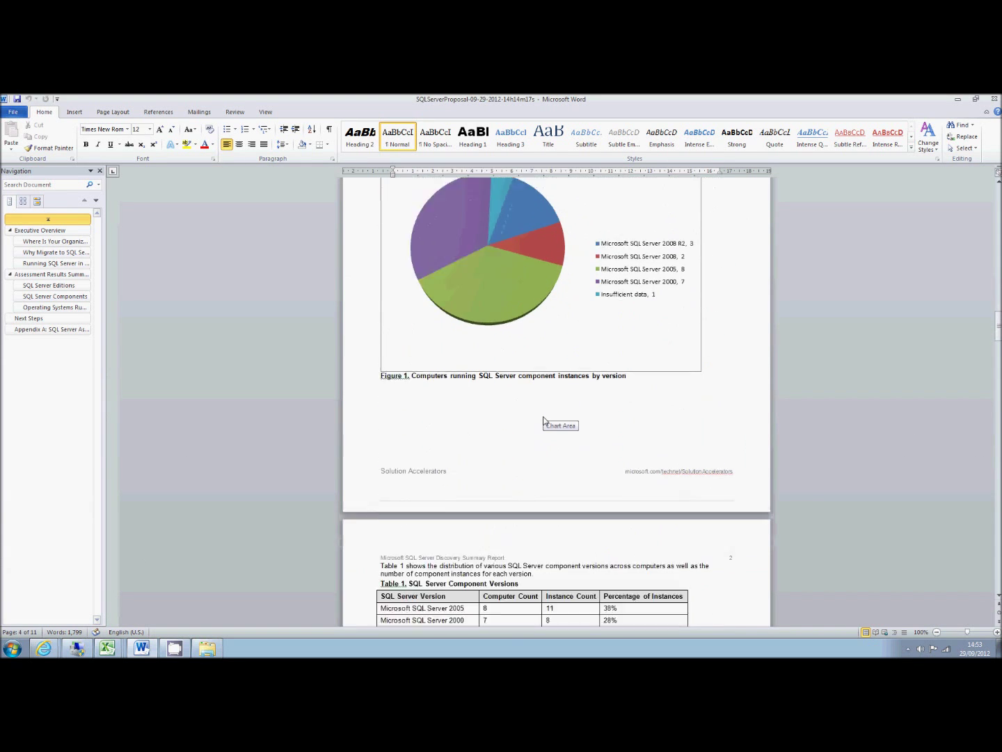
scroll(545, 417, "down", 10)
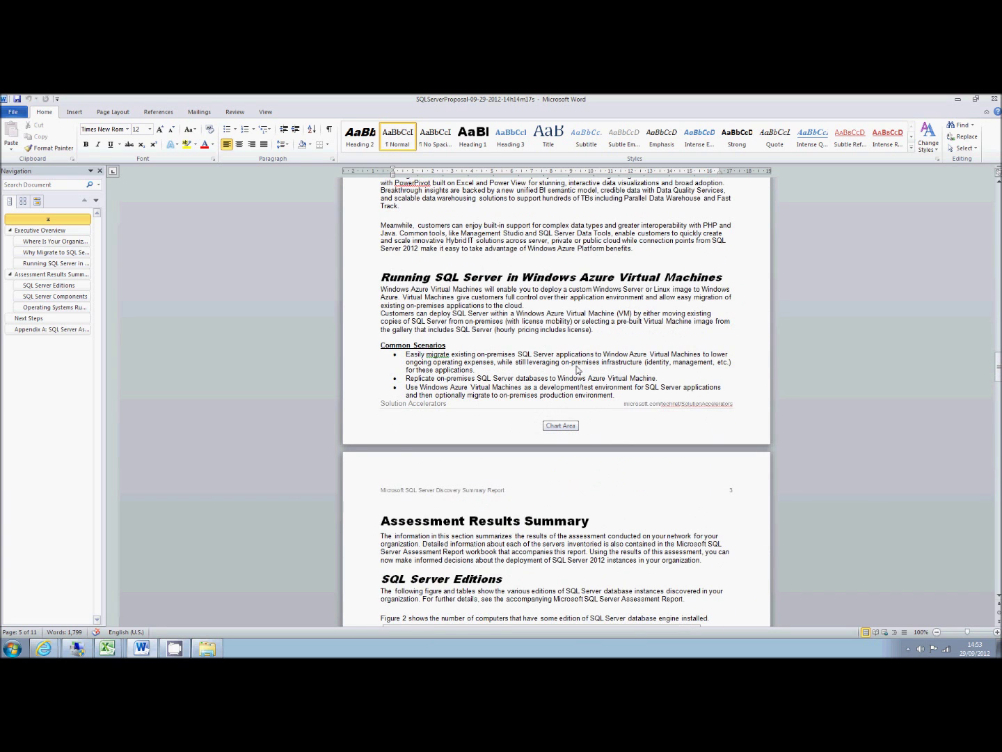
scroll(577, 369, "down", 10)
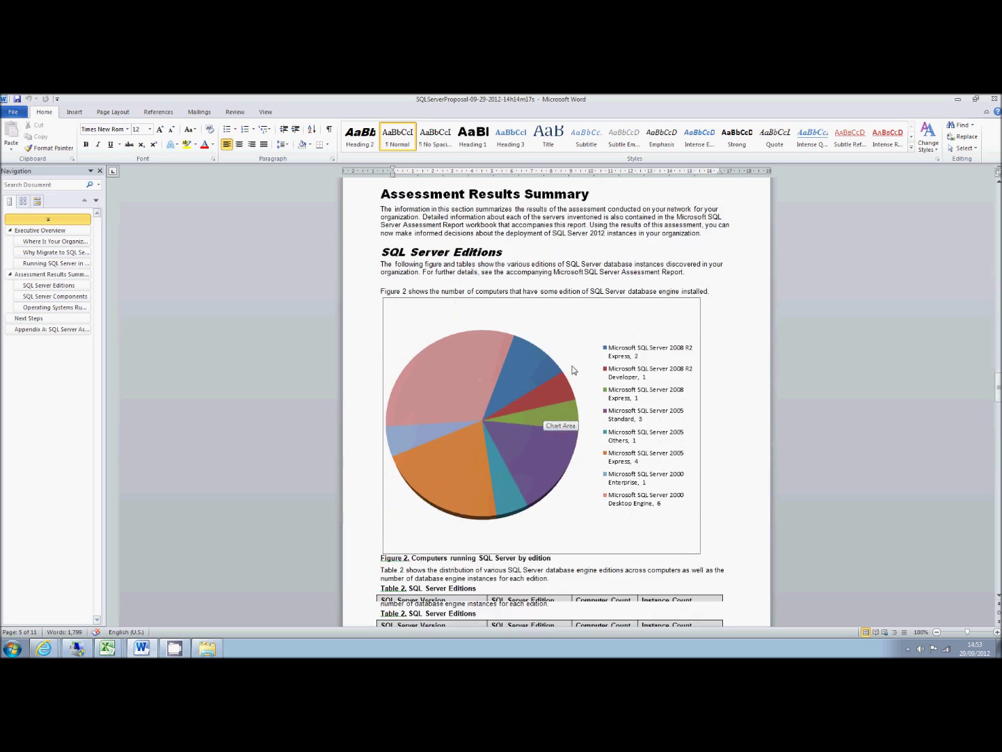
scroll(573, 369, "down", 20)
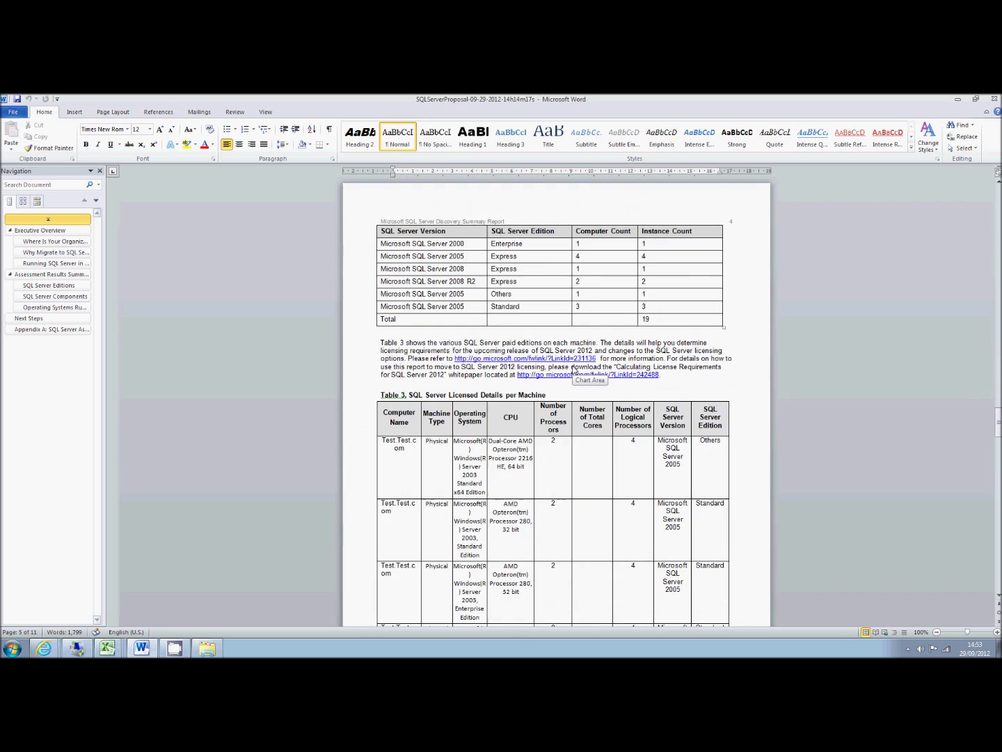
scroll(625, 390, "down", 2)
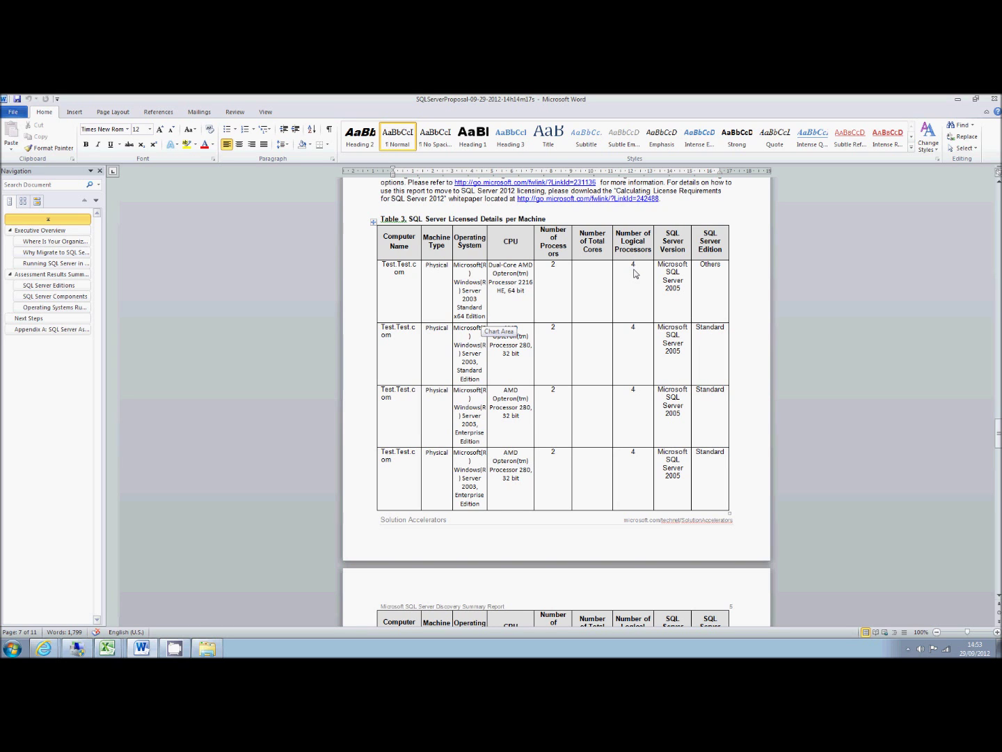
scroll(634, 273, "down", 6)
scroll(635, 273, "down", 6)
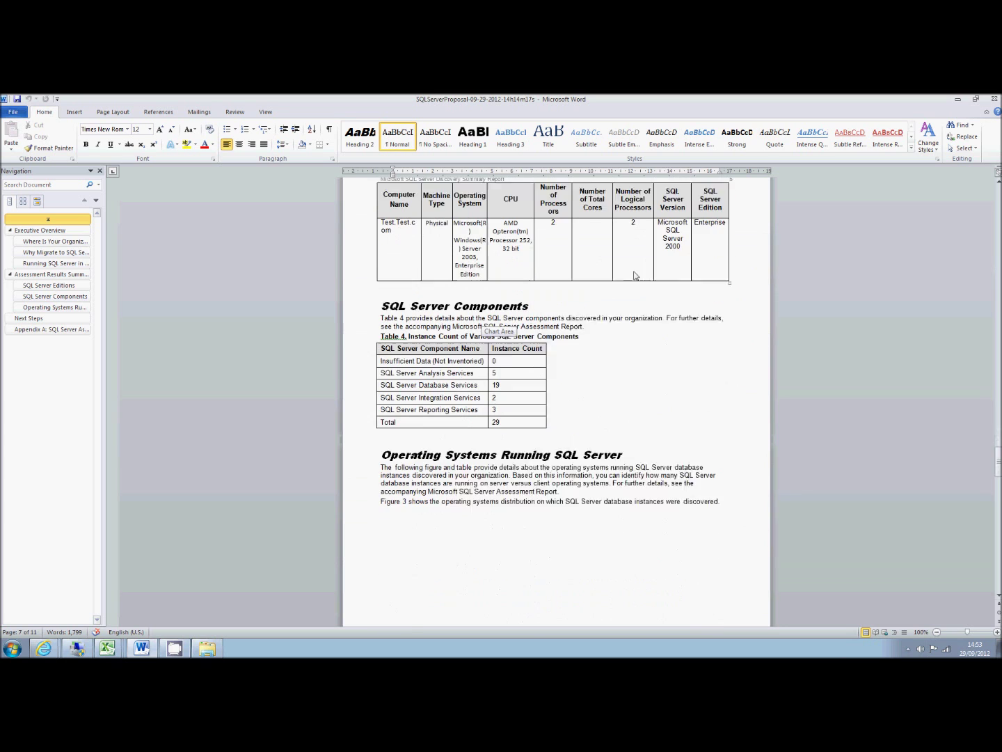
scroll(685, 254, "down", 3)
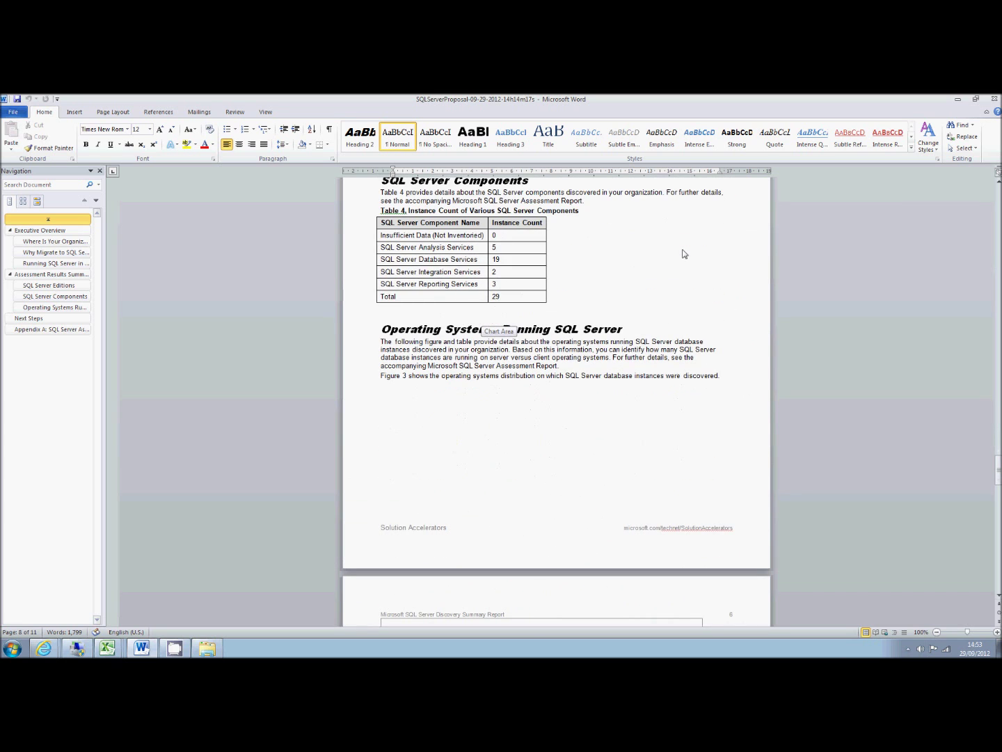
left_click(996, 100)
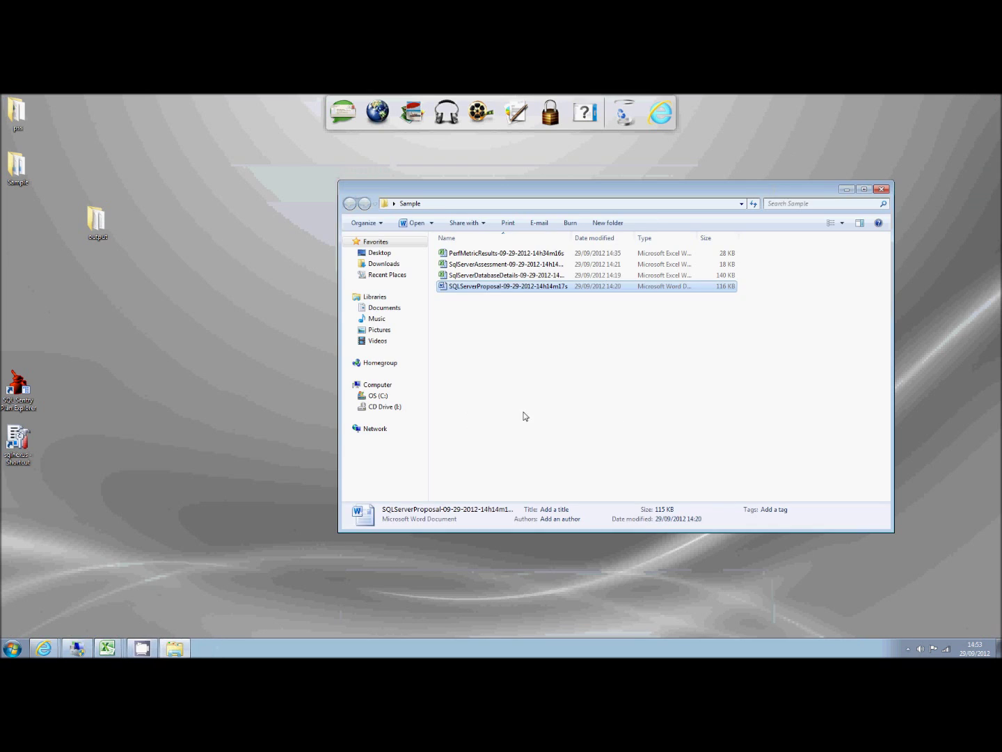
Open SqlServerAssessment and check the first instance's computer name (A5) and version (D5).
double_click(501, 264)
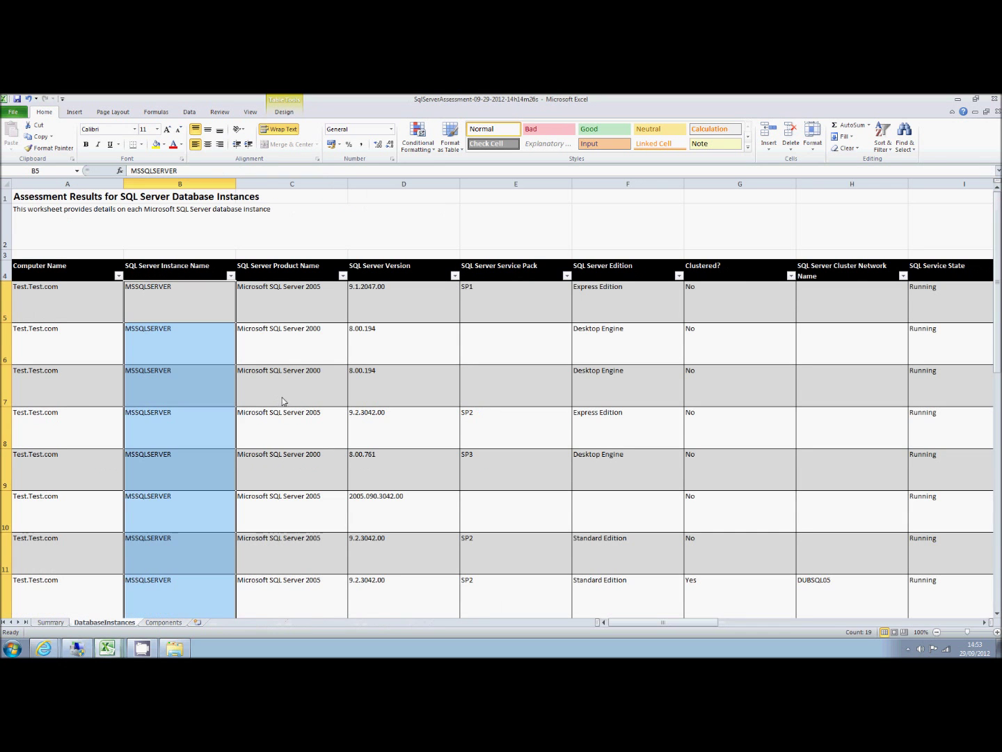
left_click(195, 354)
left_click(97, 304)
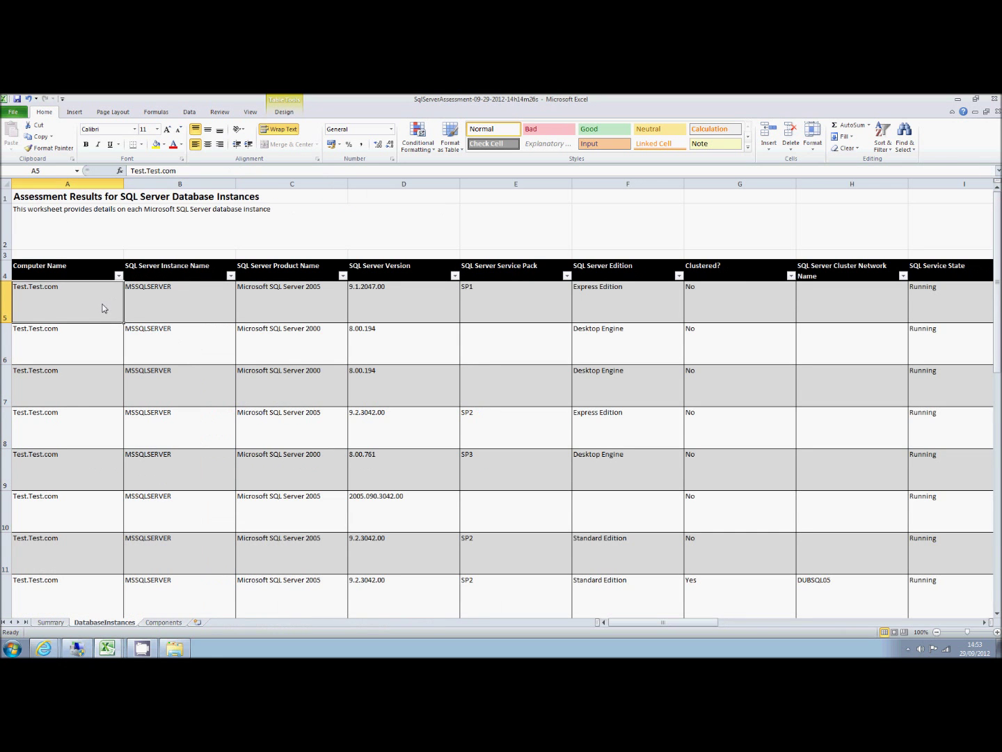
left_click(381, 307)
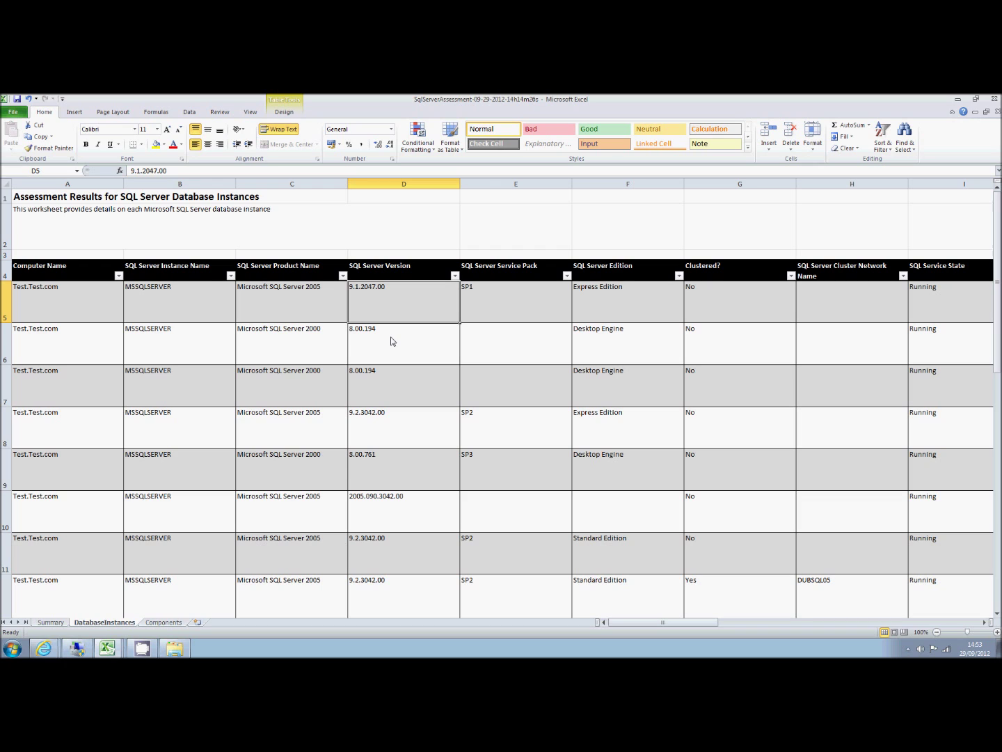
Check versions in D6–D8, including 9.2.3042.00, the C8 product and Express Edition in F8.
scroll(398, 304, "down", 1)
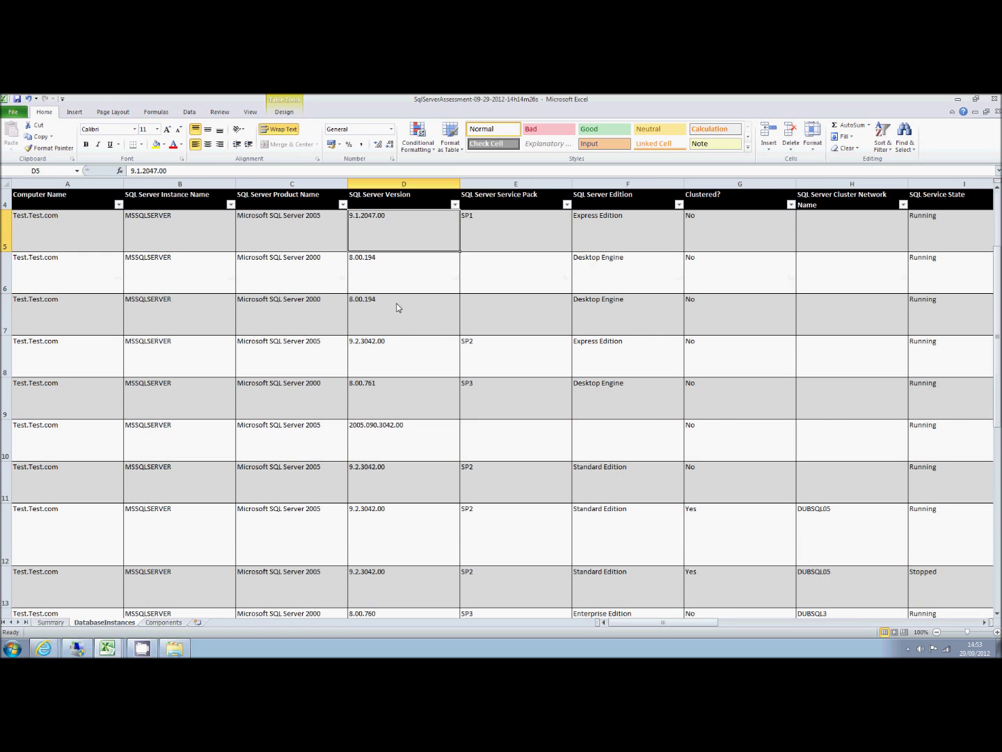
left_click(394, 291)
left_click(390, 317)
left_click(391, 343)
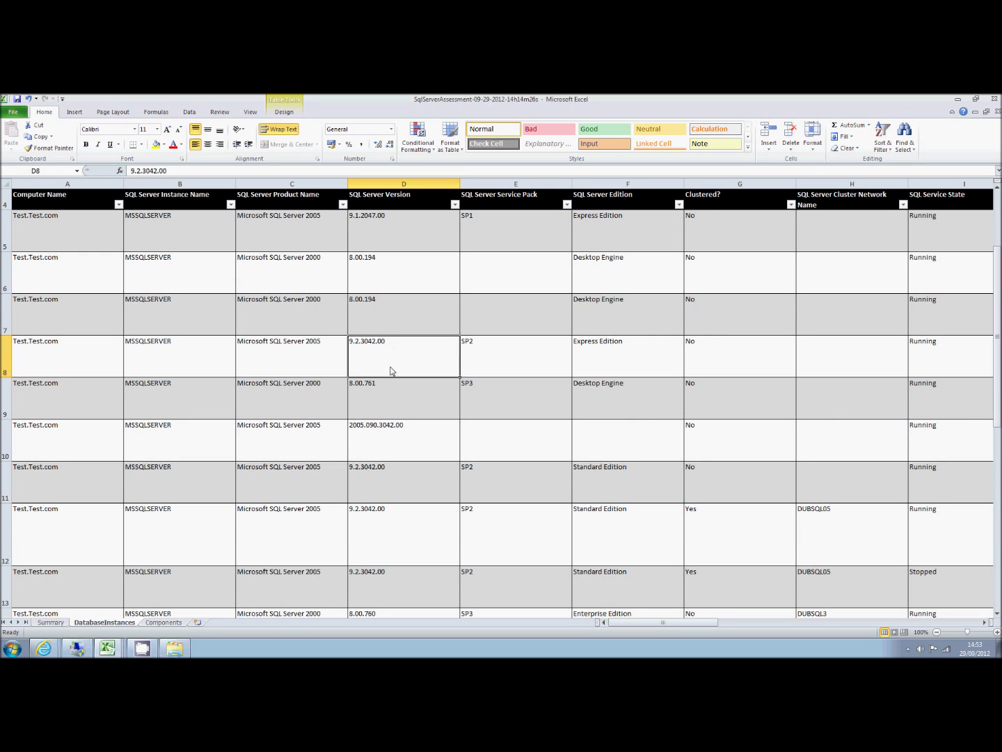
left_click(302, 366)
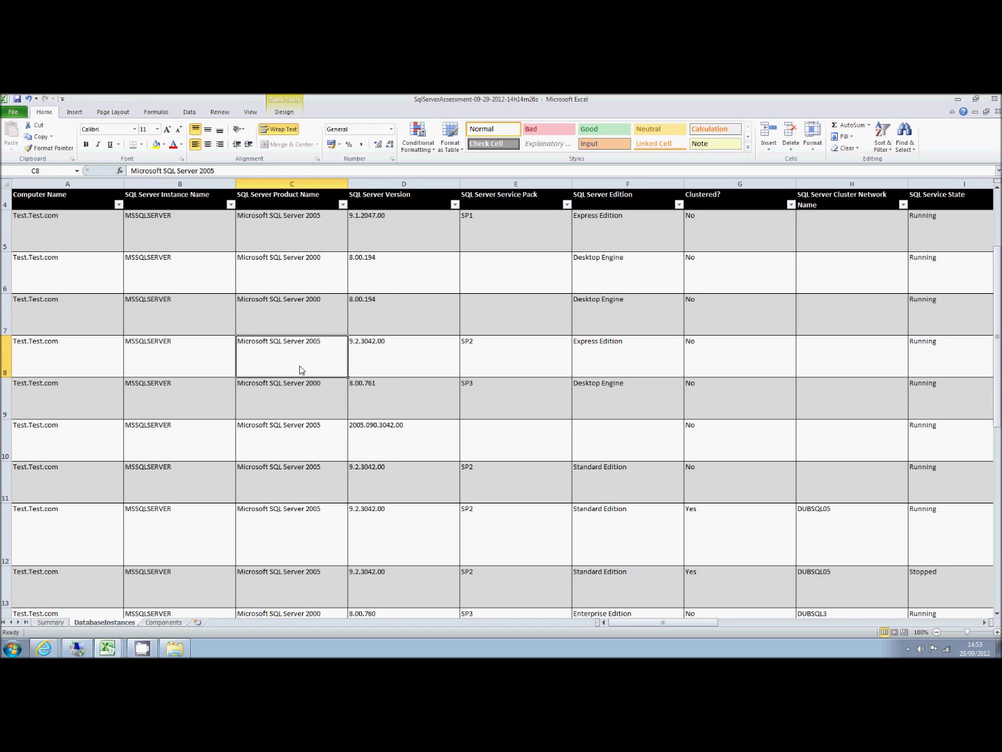
left_click(378, 361)
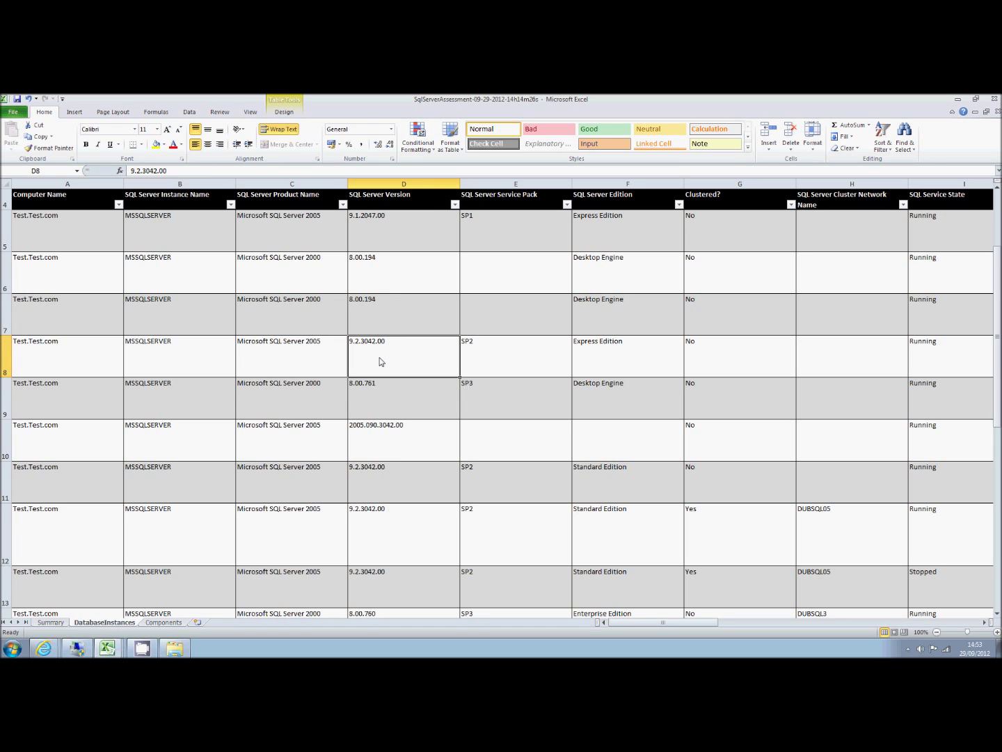
left_click(597, 363)
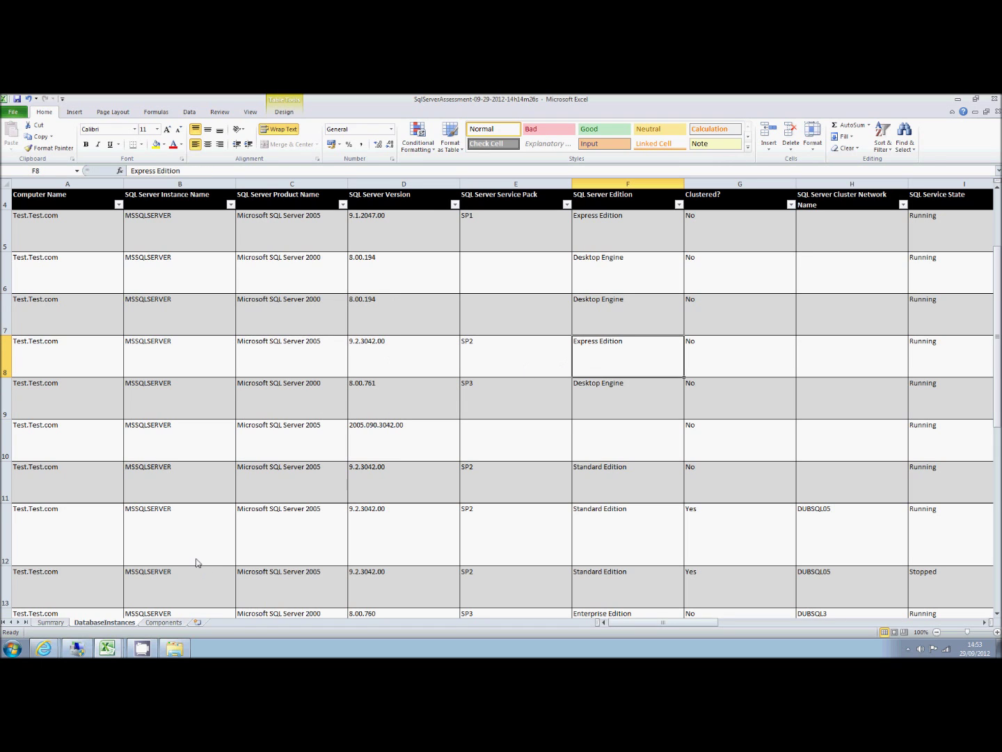
left_click(43, 648)
Review the Support Lifecycle SQL Server dates down to SQL Server Compact 4.0, then return to Excel.
left_click(81, 627)
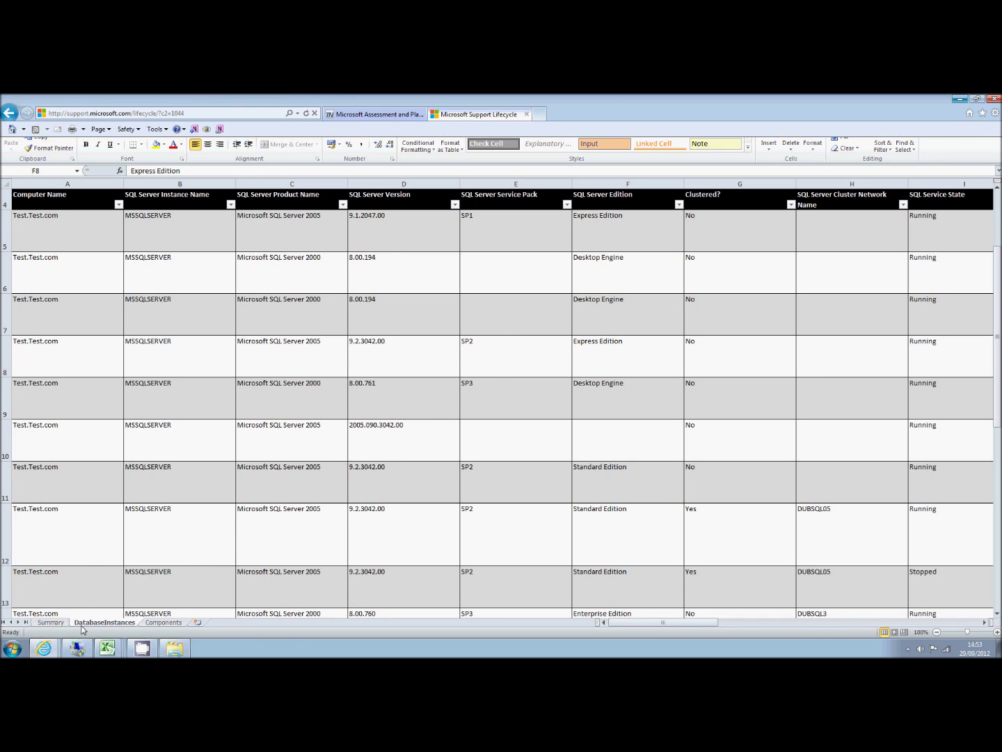
scroll(171, 403, "down", 1)
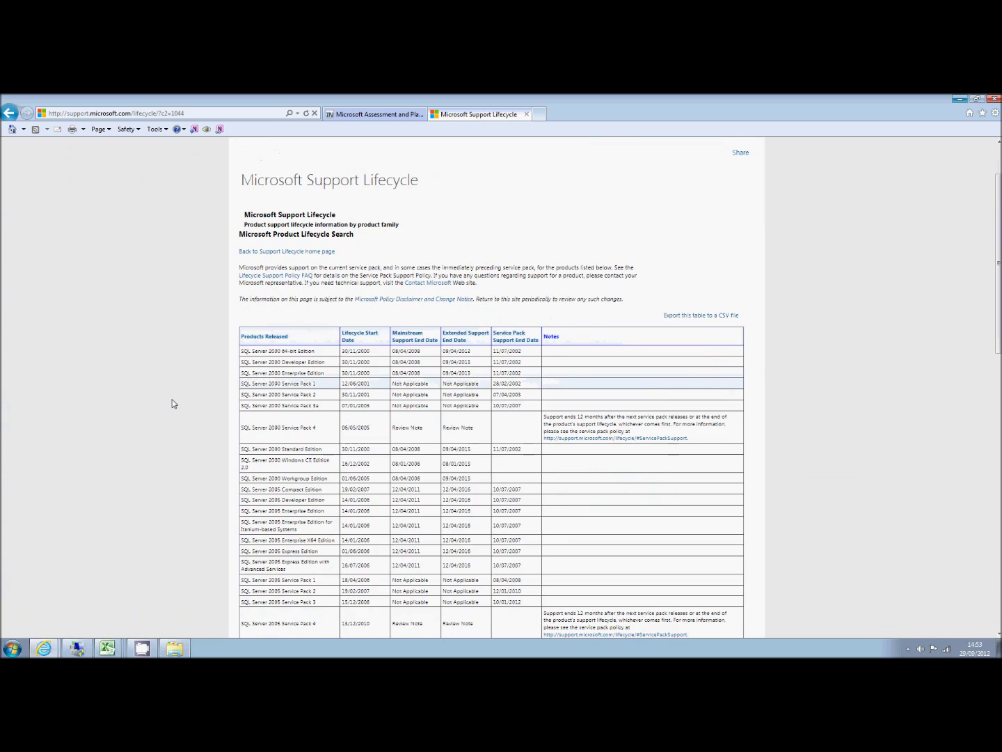
scroll(173, 404, "down", 1)
scroll(173, 404, "down", 1)
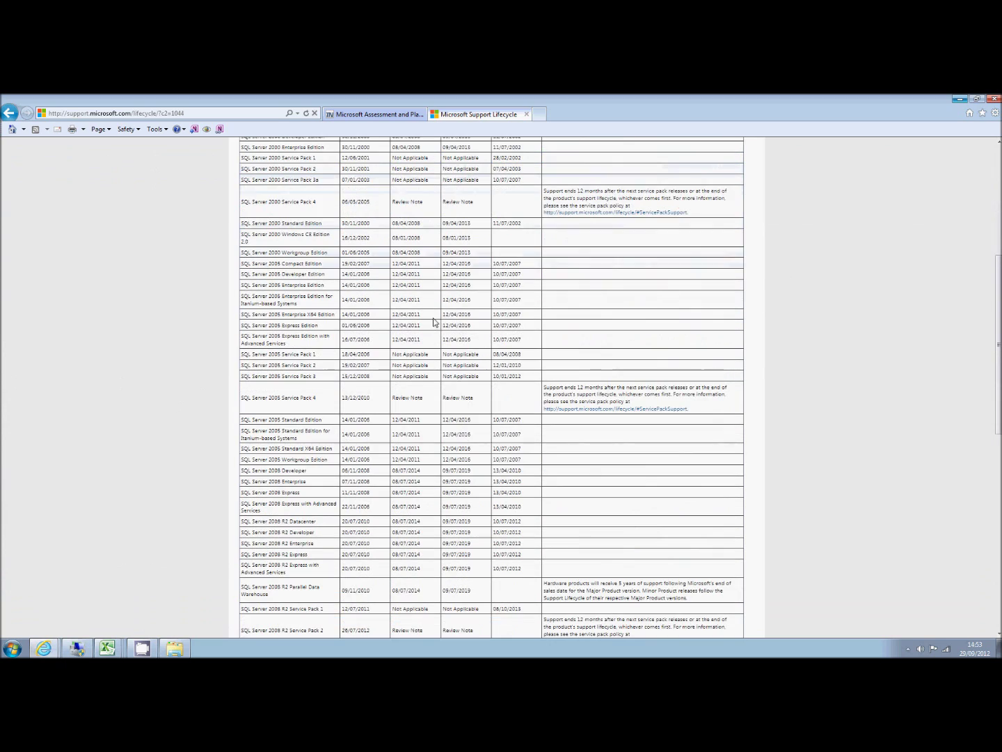
scroll(480, 307, "down", 3)
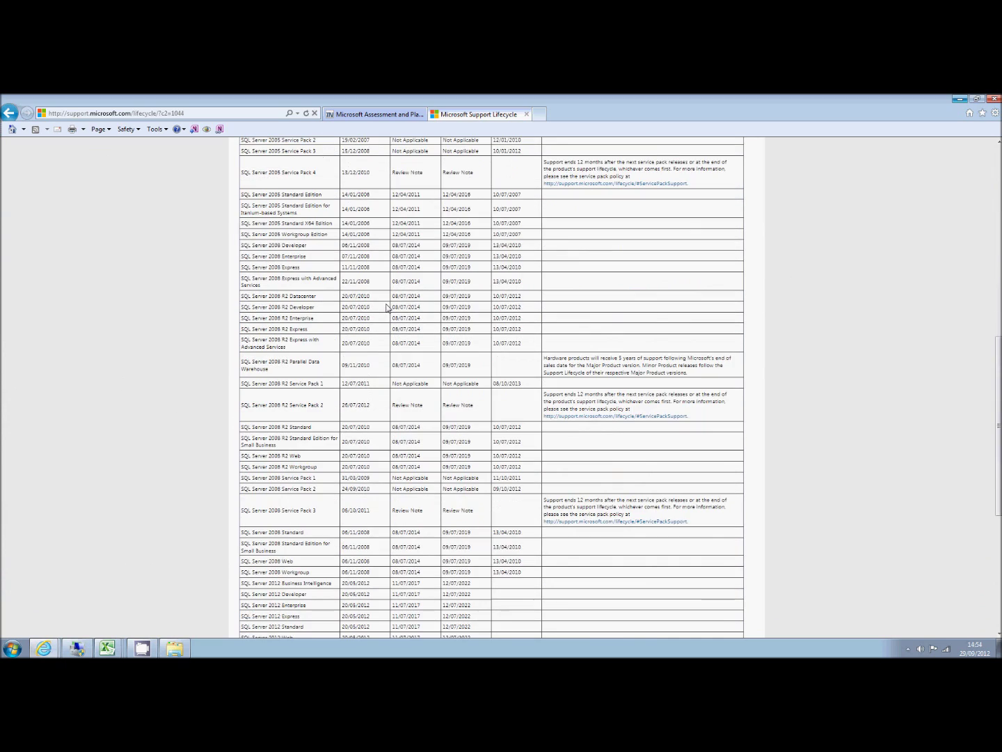
scroll(334, 348, "down", 4)
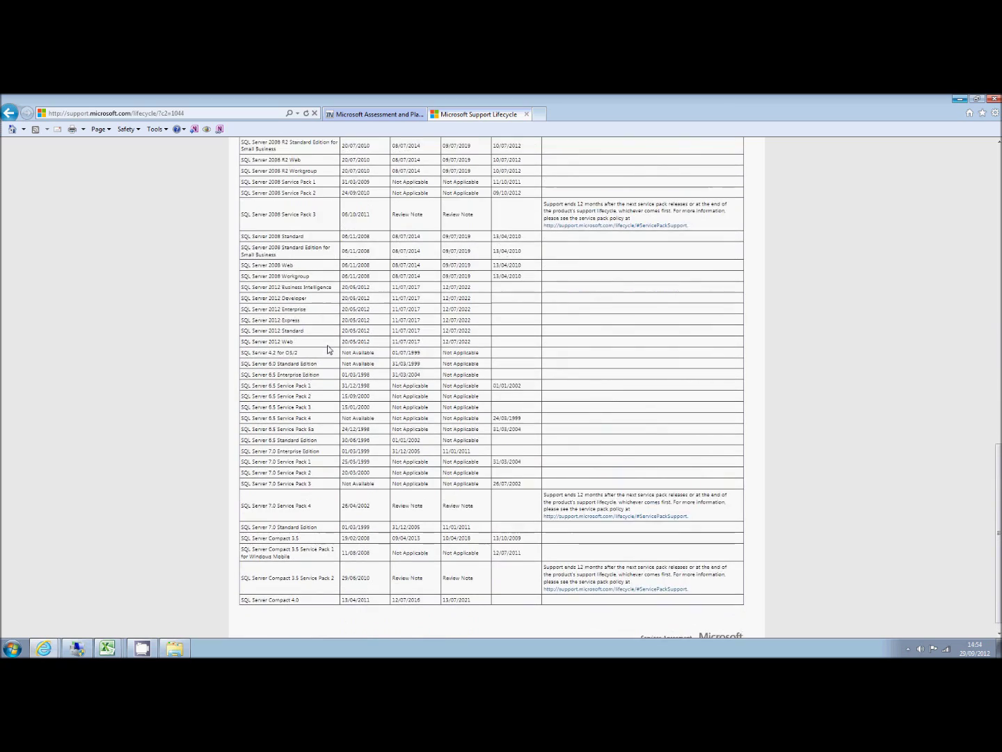
scroll(327, 348, "up", 12)
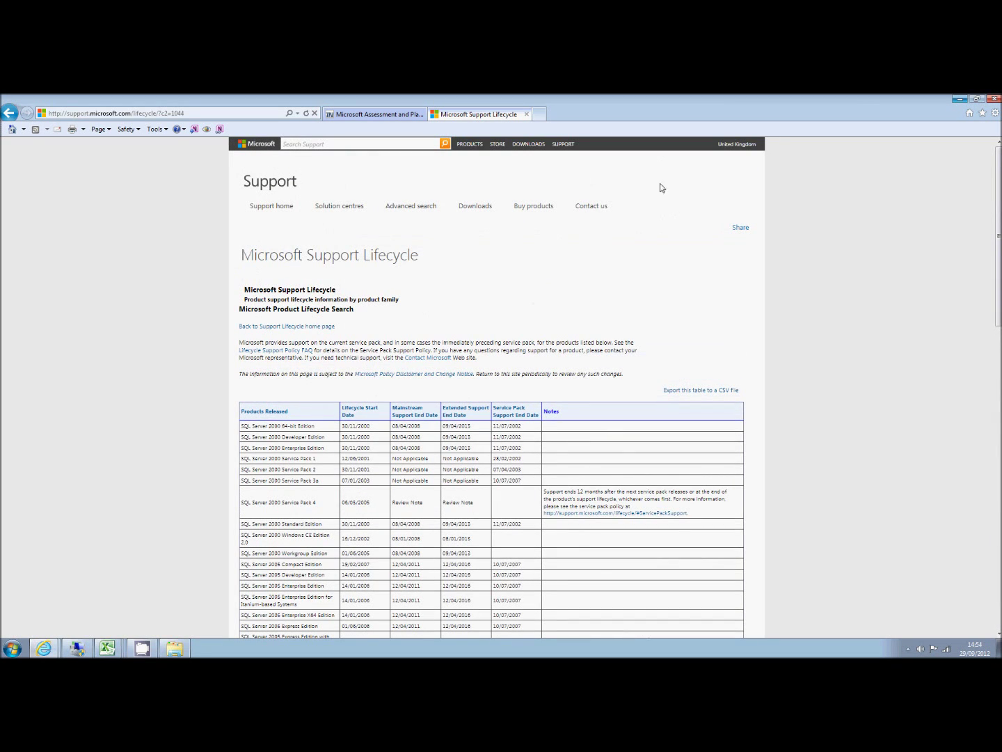
left_click(961, 98)
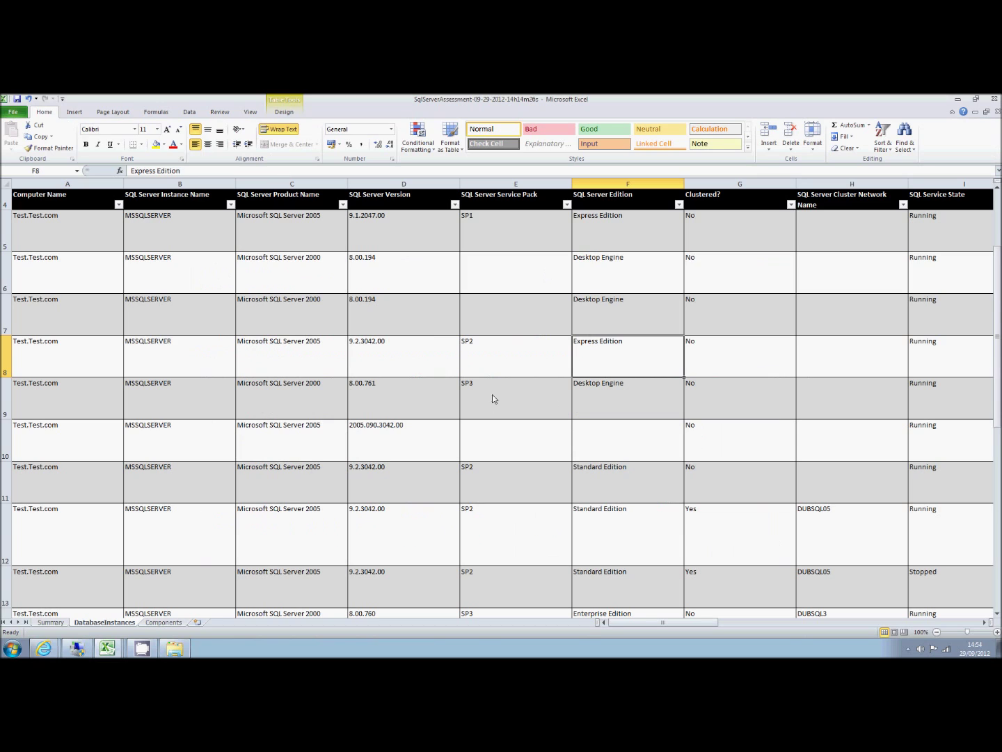
Compare SQL Server versions in D7–D9, such as 9.2.3042.00 and 8.00.194, then minimize Excel.
left_click(492, 358)
left_click(428, 360)
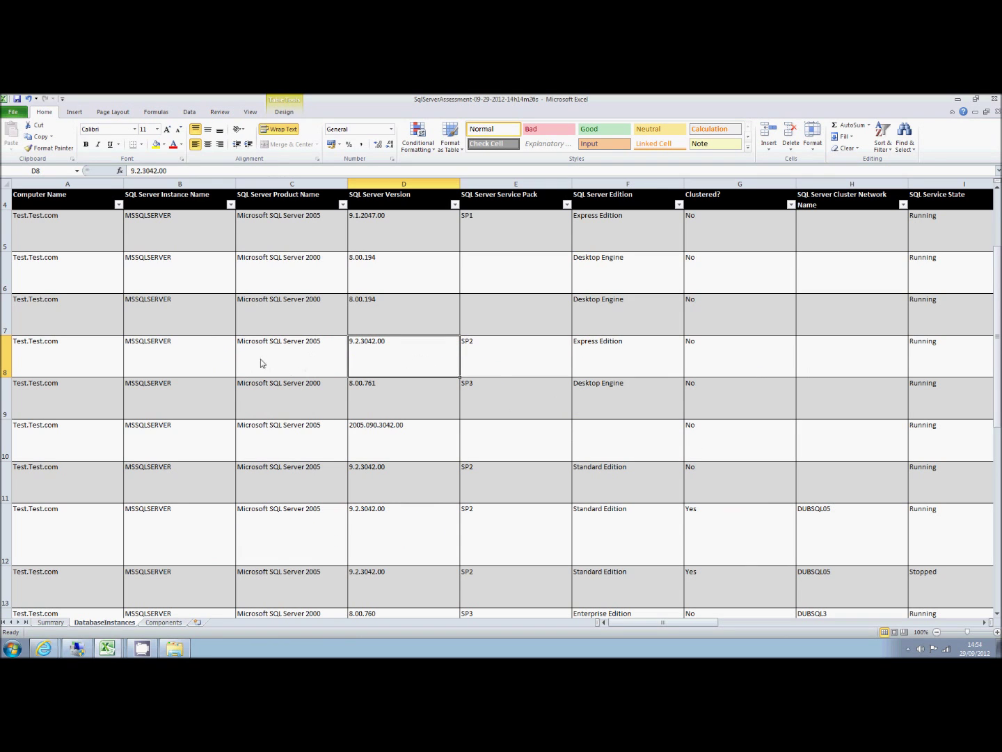
left_click(177, 357)
left_click(354, 354)
left_click(405, 382)
left_click(412, 365)
left_click(408, 323)
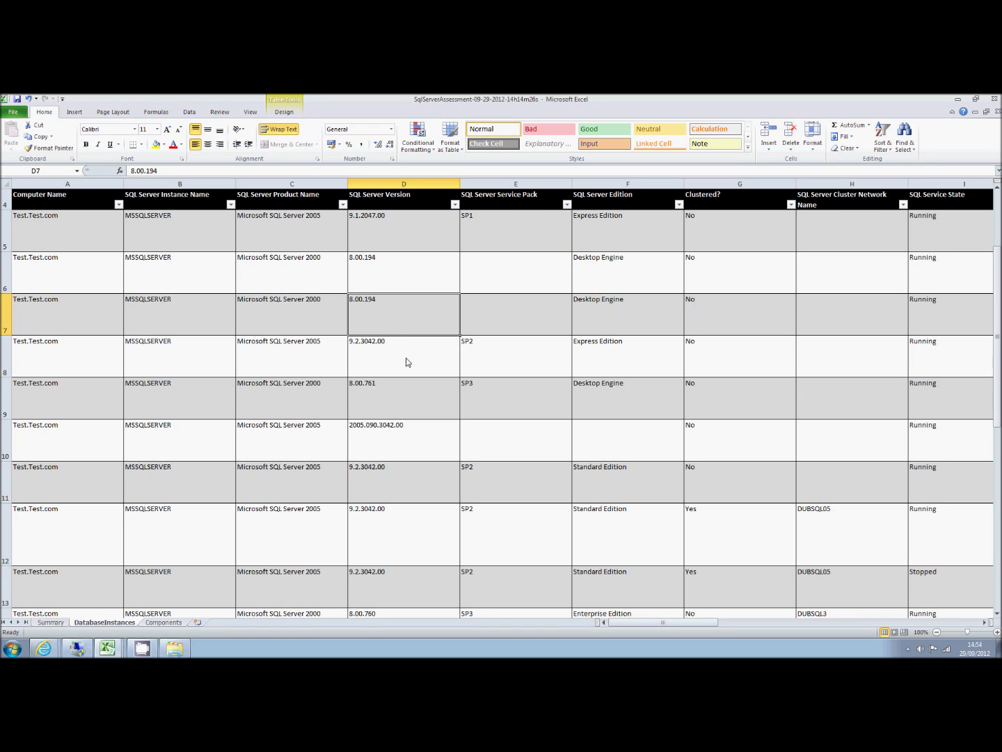
scroll(458, 407, "down", 4)
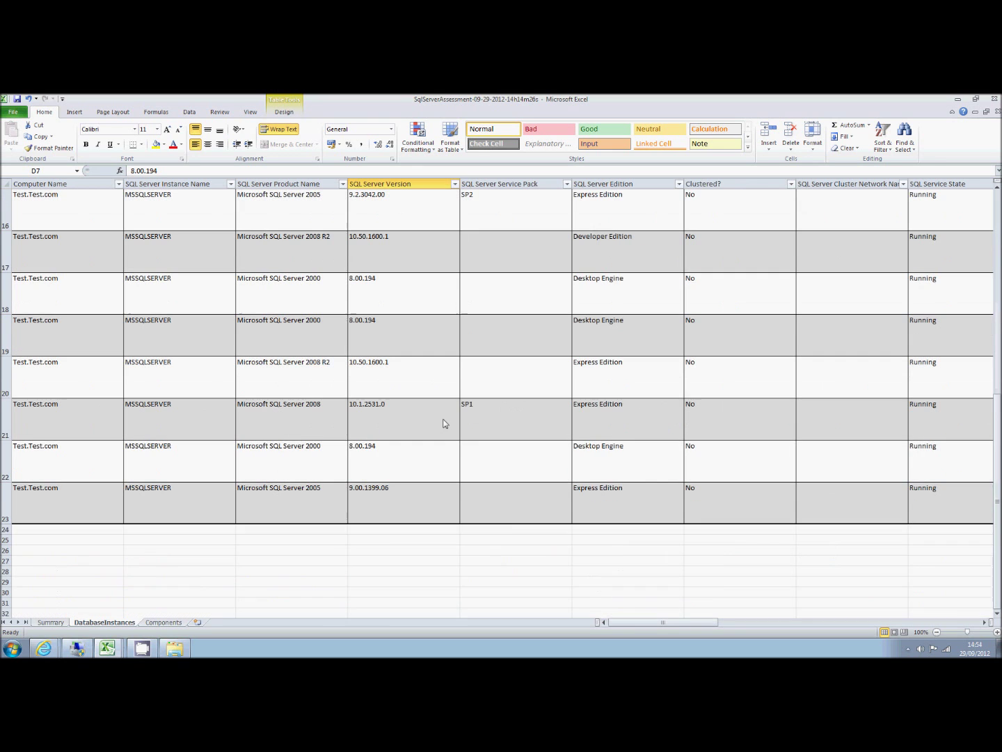
scroll(444, 423, "up", 5)
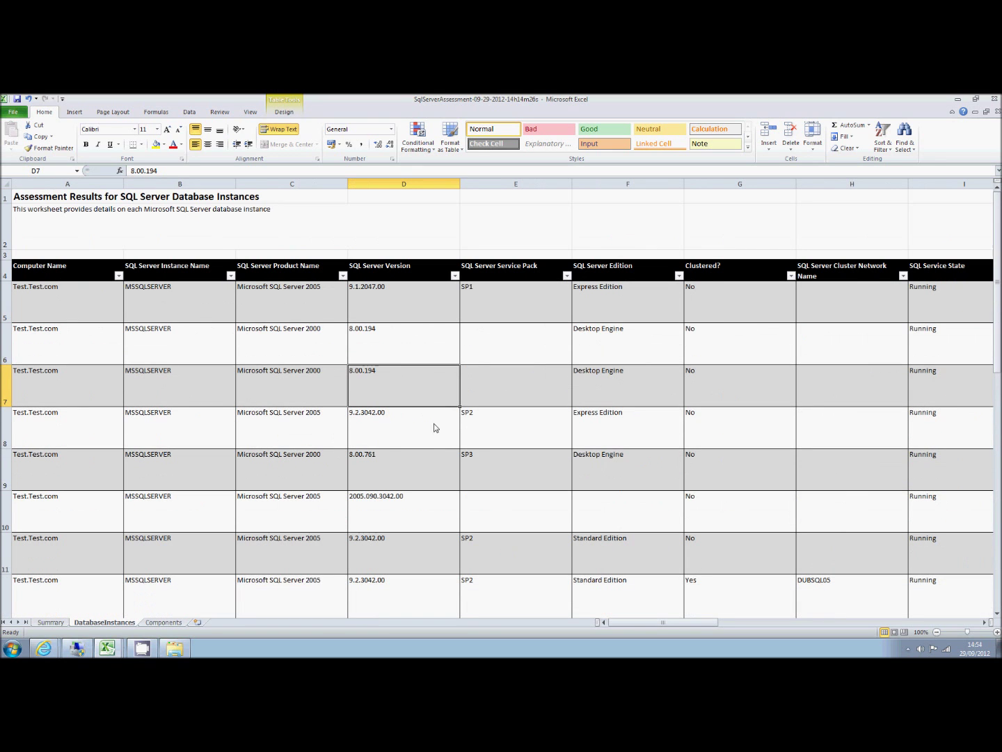
left_click(957, 99)
Switch to the PerfMetricResults workbook from Excel's taskbar list.
left_click(710, 394)
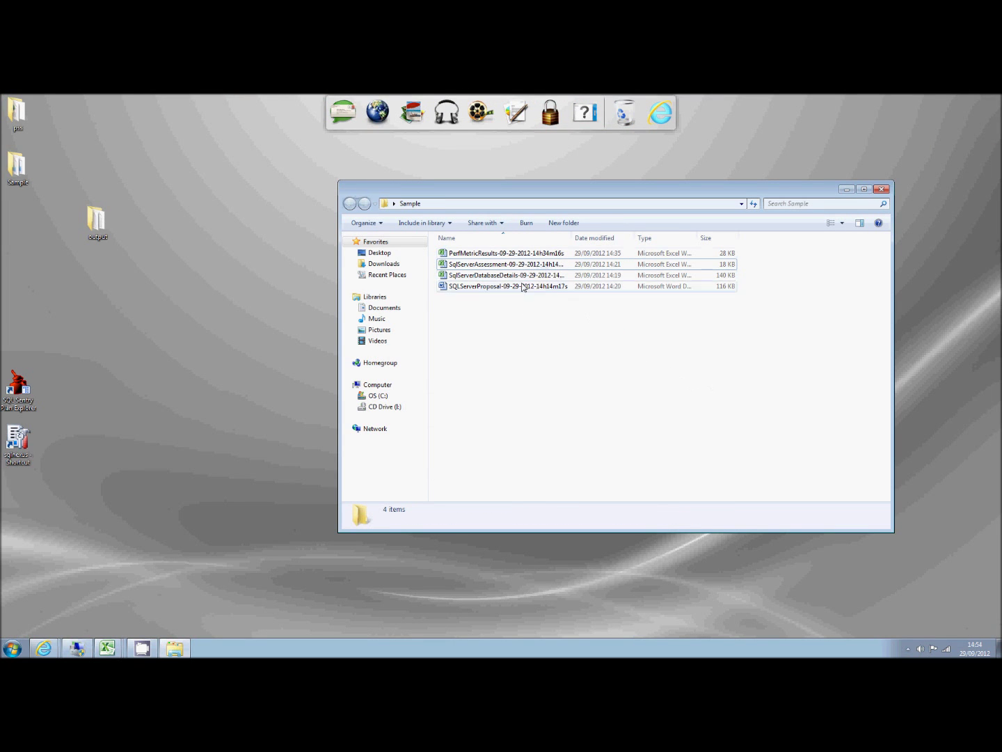
left_click(114, 648)
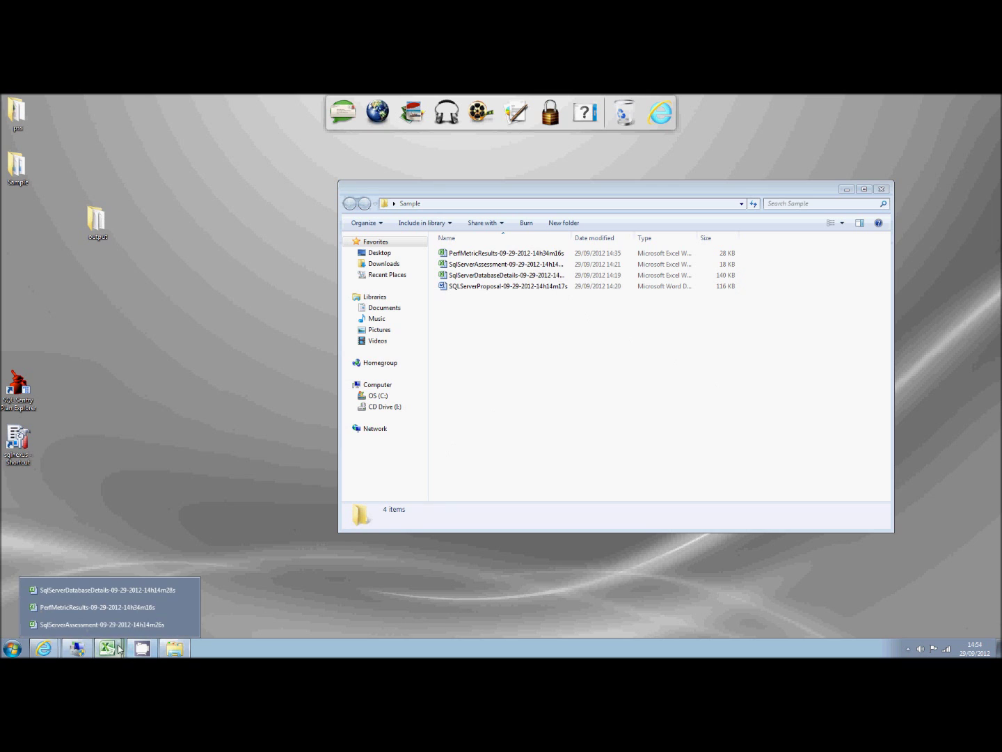
left_click(114, 610)
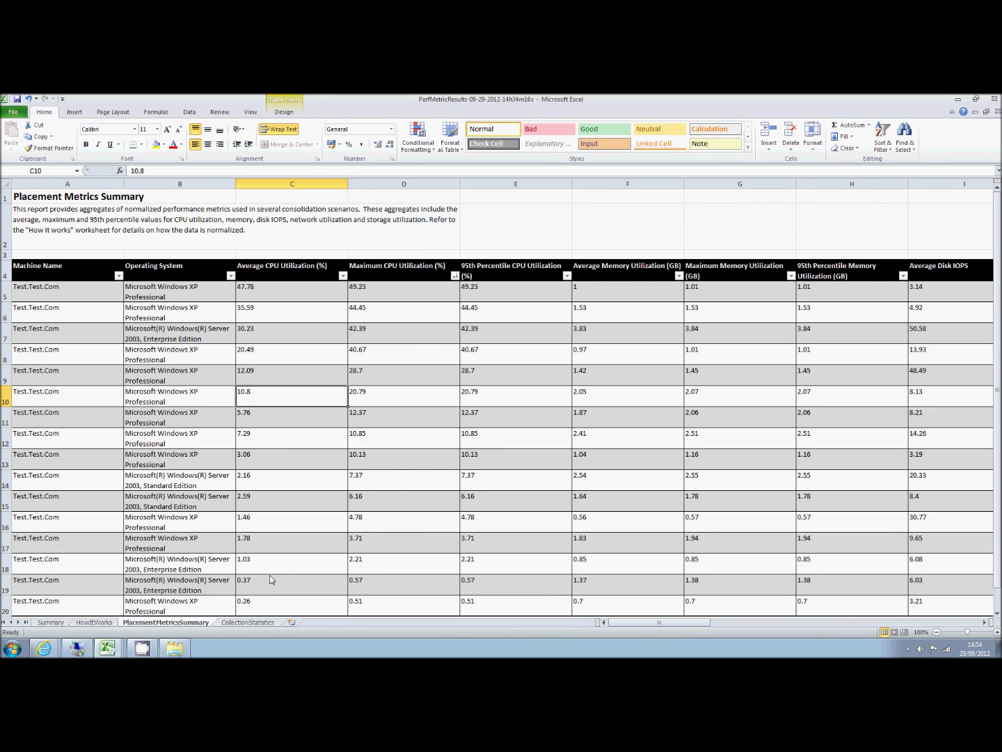
Review the Placement Metrics Summary, from machine name A5 to average CPU 47.78 in C5.
left_click(67, 295)
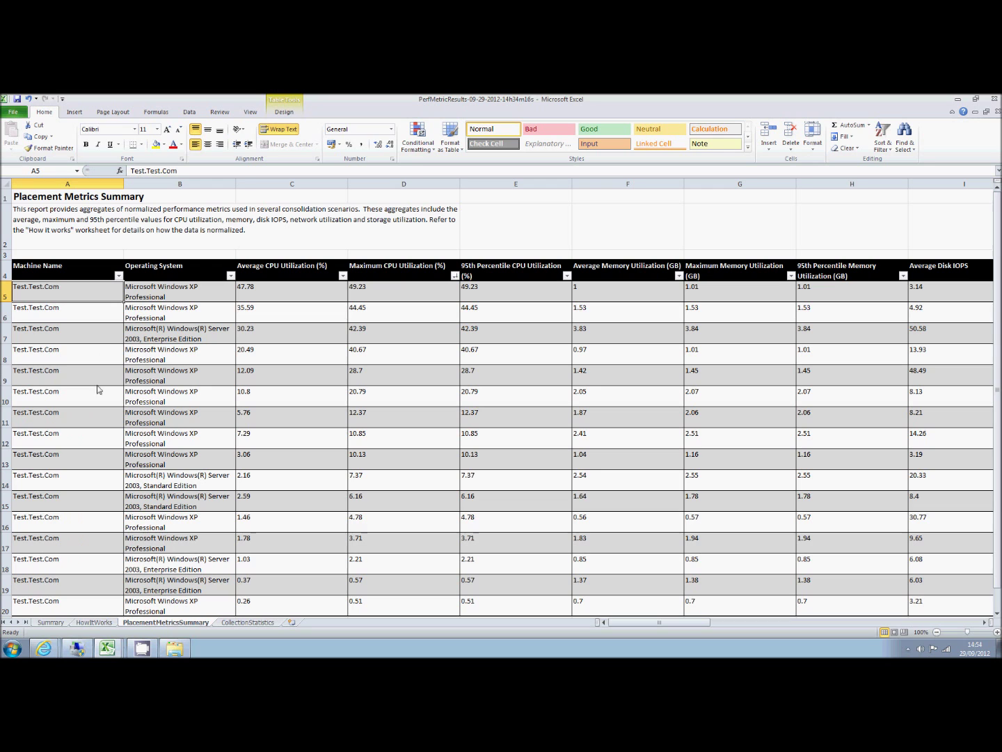
scroll(75, 400, "down", 3)
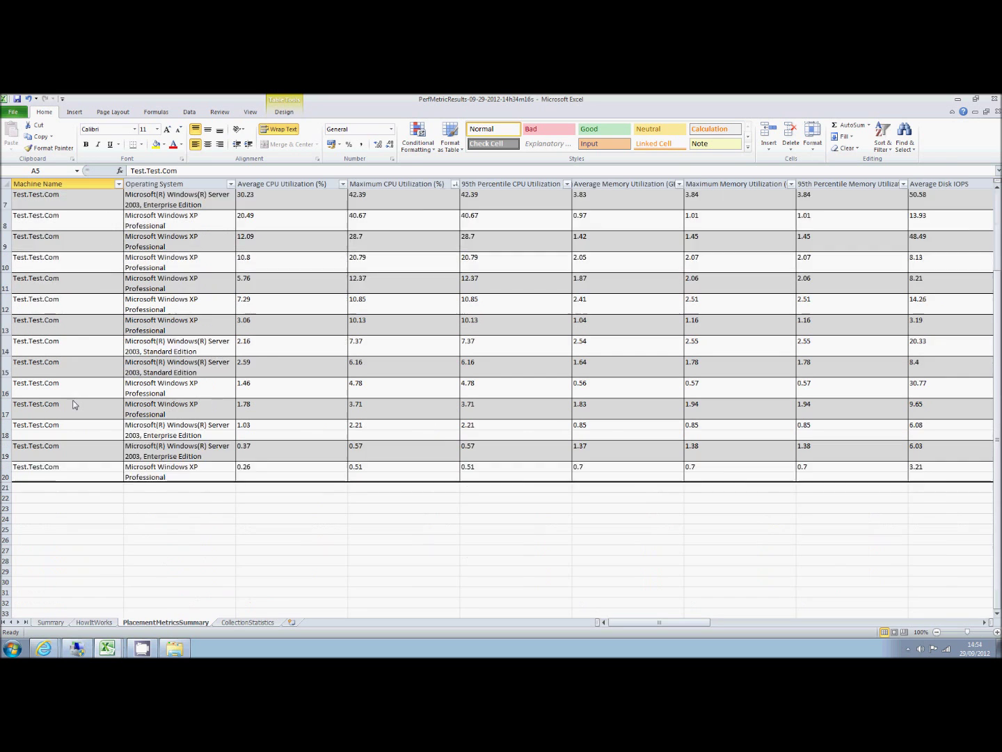
scroll(72, 400, "up", 3)
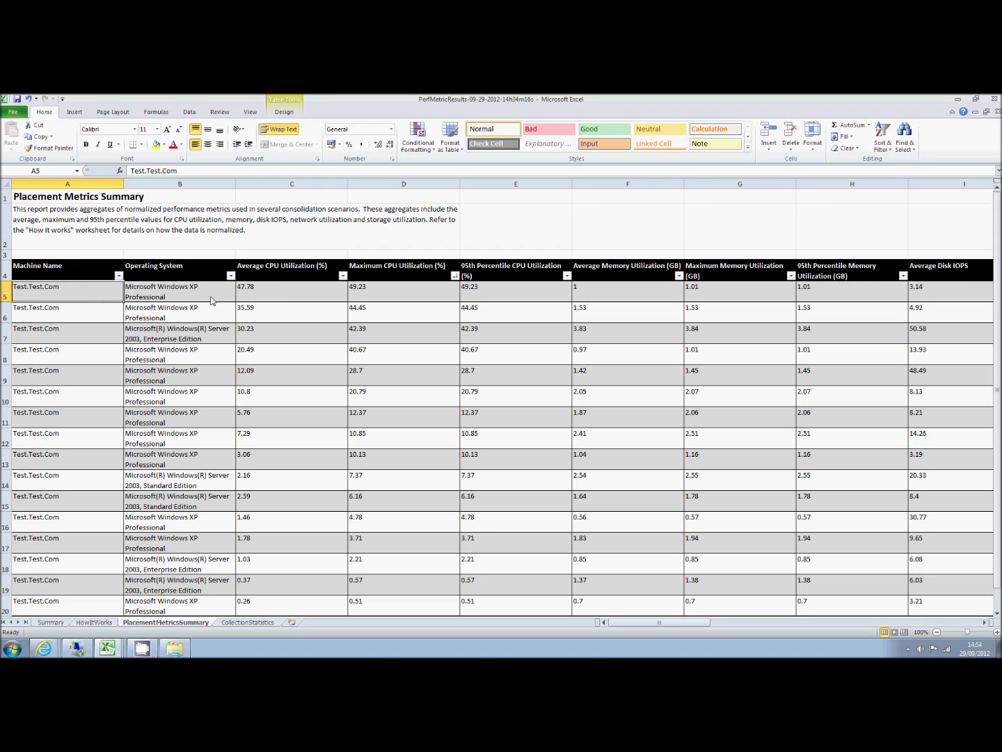
left_click(277, 298)
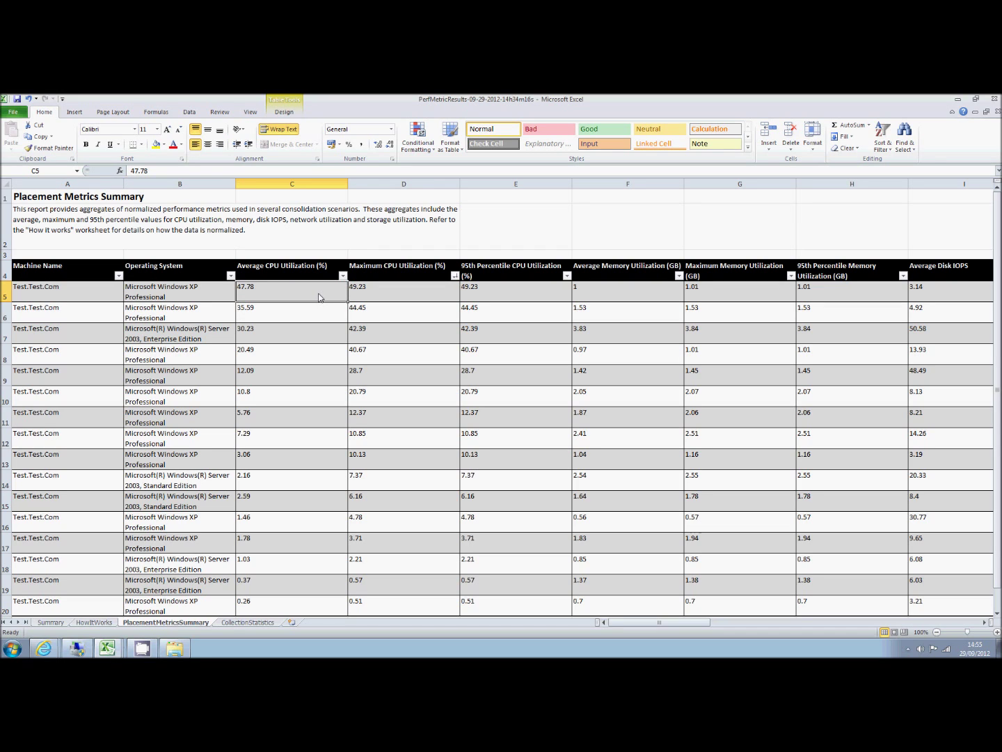
Compare the first machine's average, maximum 49.23 and 95th-percentile CPU, then scroll right to column R.
left_click(398, 285)
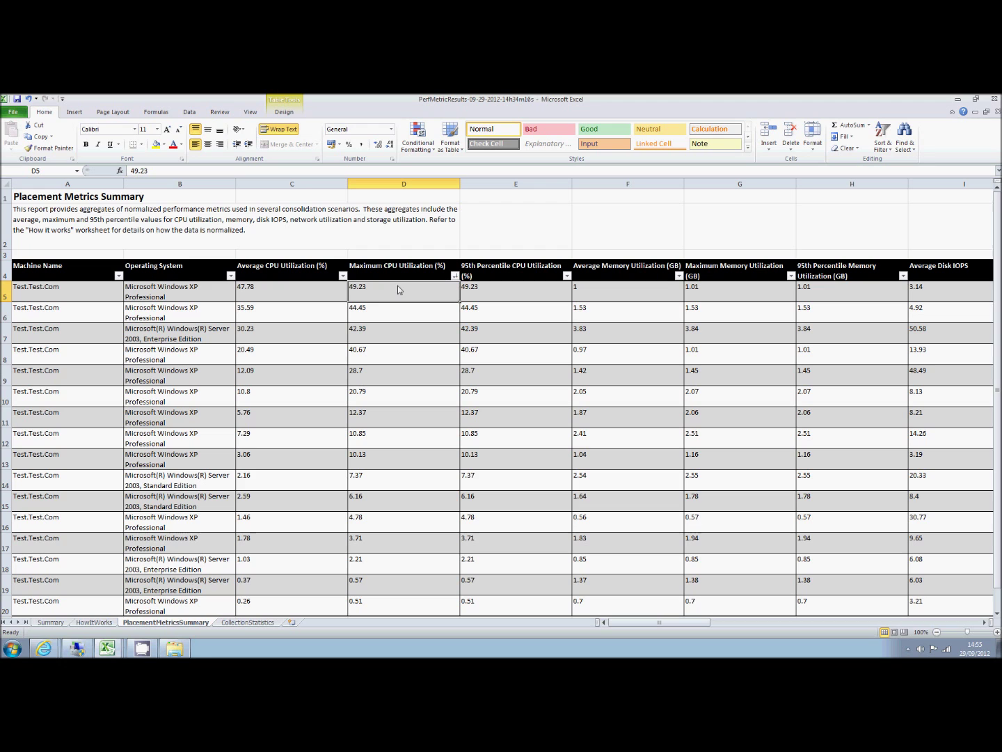
left_click(498, 298)
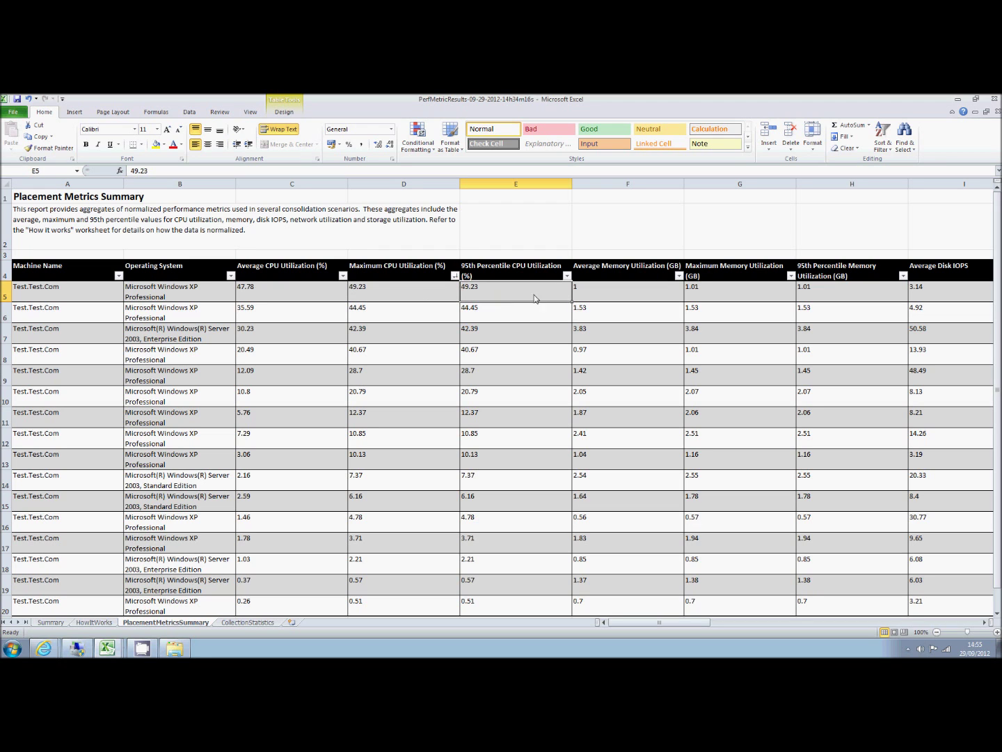
mouse_move(679, 622)
left_mouse_down()
mouse_move(942, 624)
mouse_move(678, 624)
left_mouse_up()
left_click(292, 304)
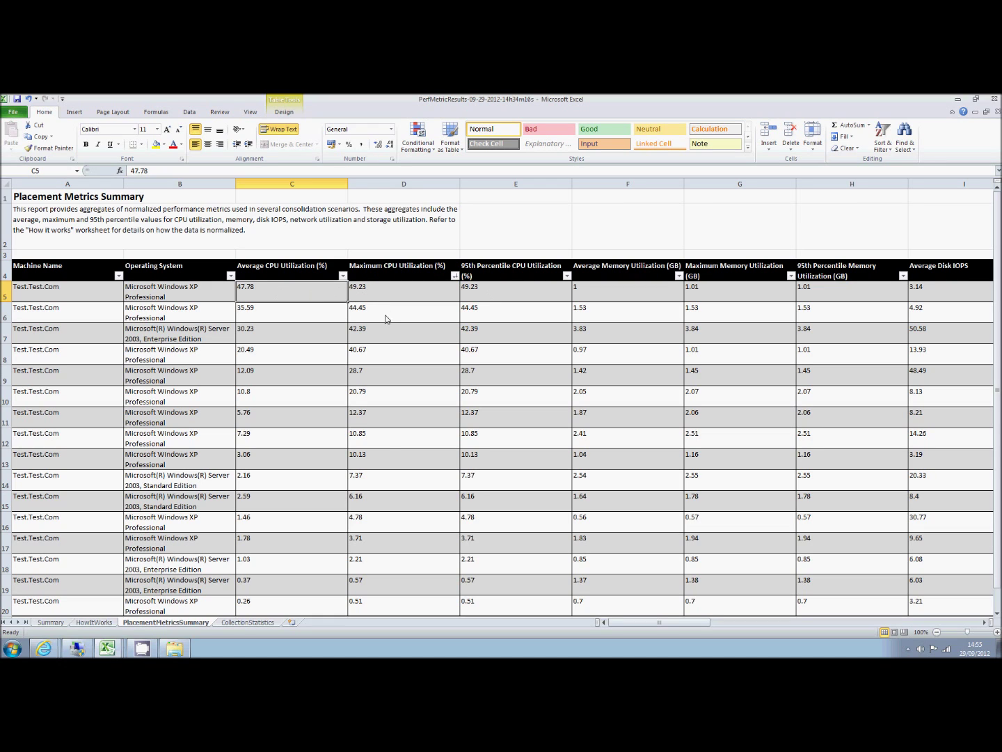
left_click(421, 300)
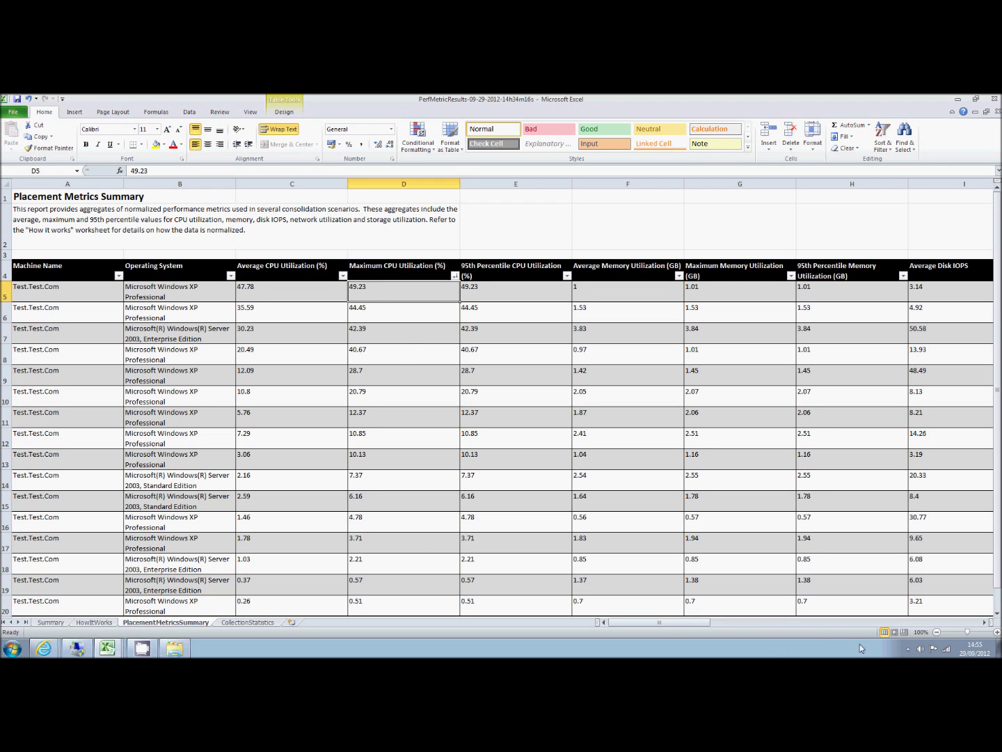
left_click_drag(711, 623, 967, 623)
Open the SqlServerAssessment workbook from the Sample folder and check the Physical machine type in Y6.
left_click(174, 649)
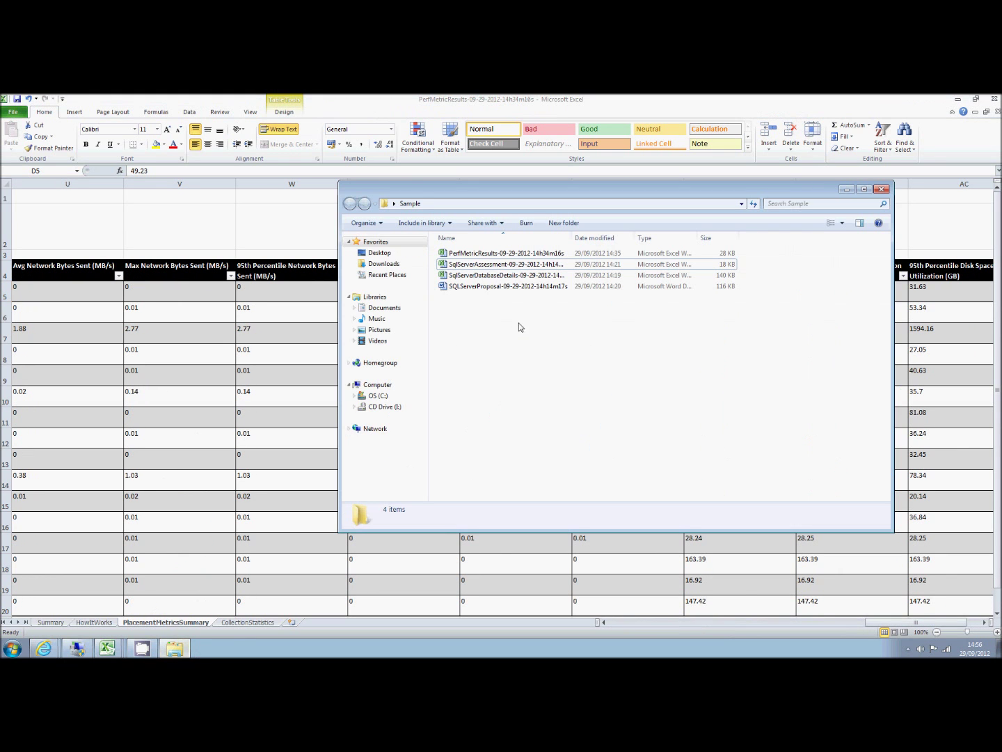
double_click(491, 268)
left_click_drag(641, 623, 899, 622)
left_click(840, 337)
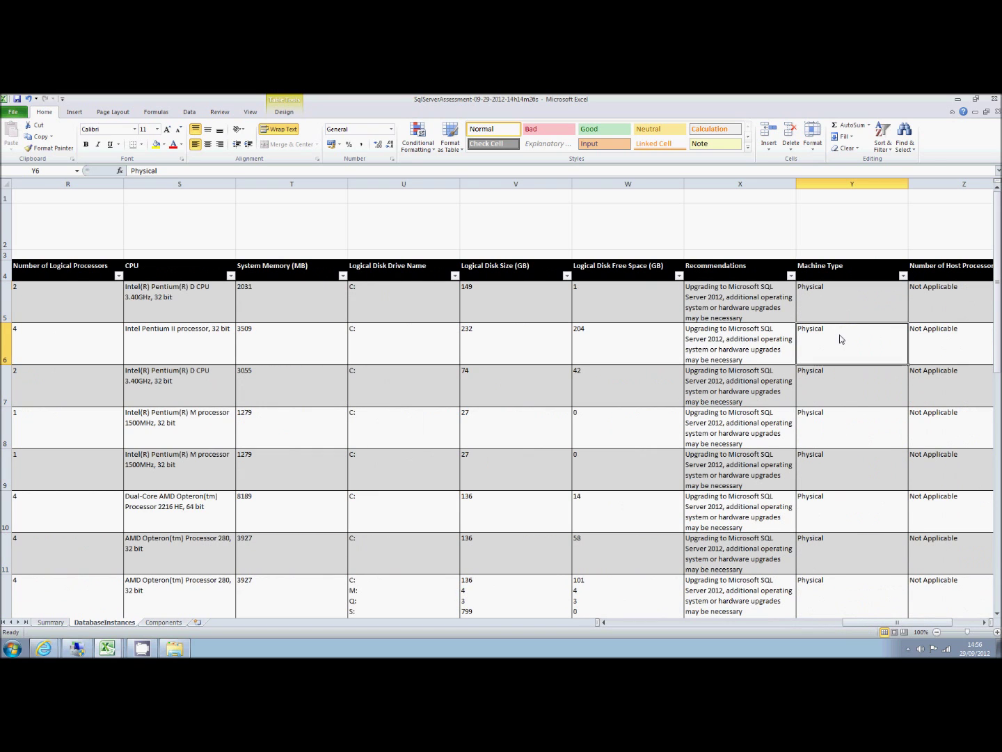
Review the upgrade recommendations, return to the product name in C9, then minimize Excel.
left_click_drag(1000, 361, 994, 536)
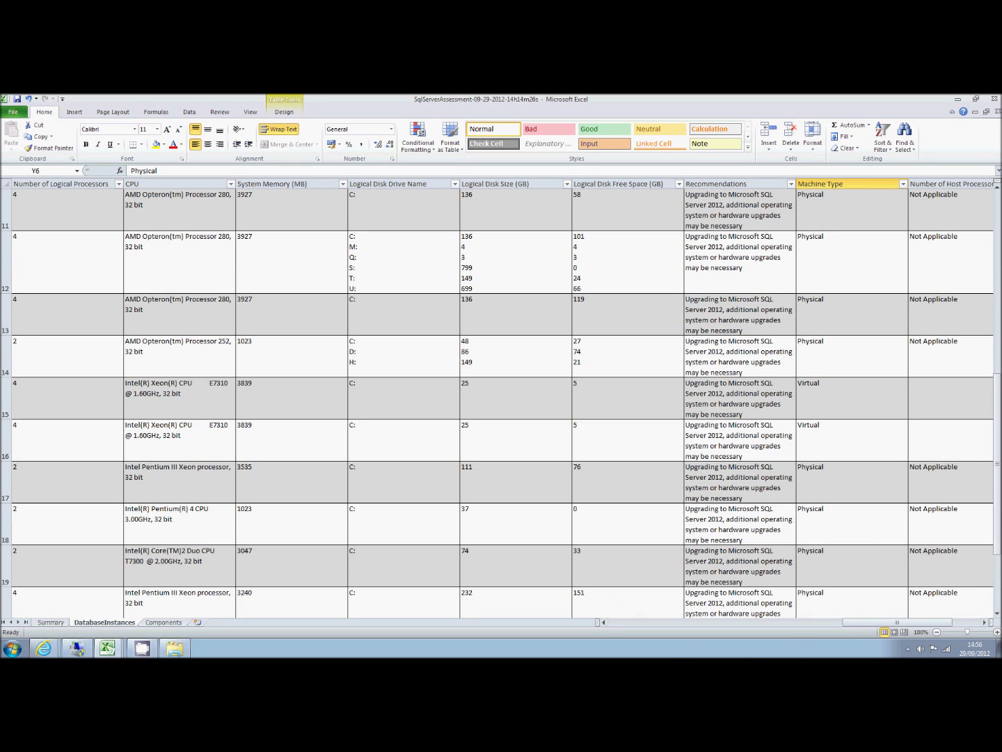
left_click_drag(997, 542, 996, 419)
left_click_drag(906, 622, 662, 622)
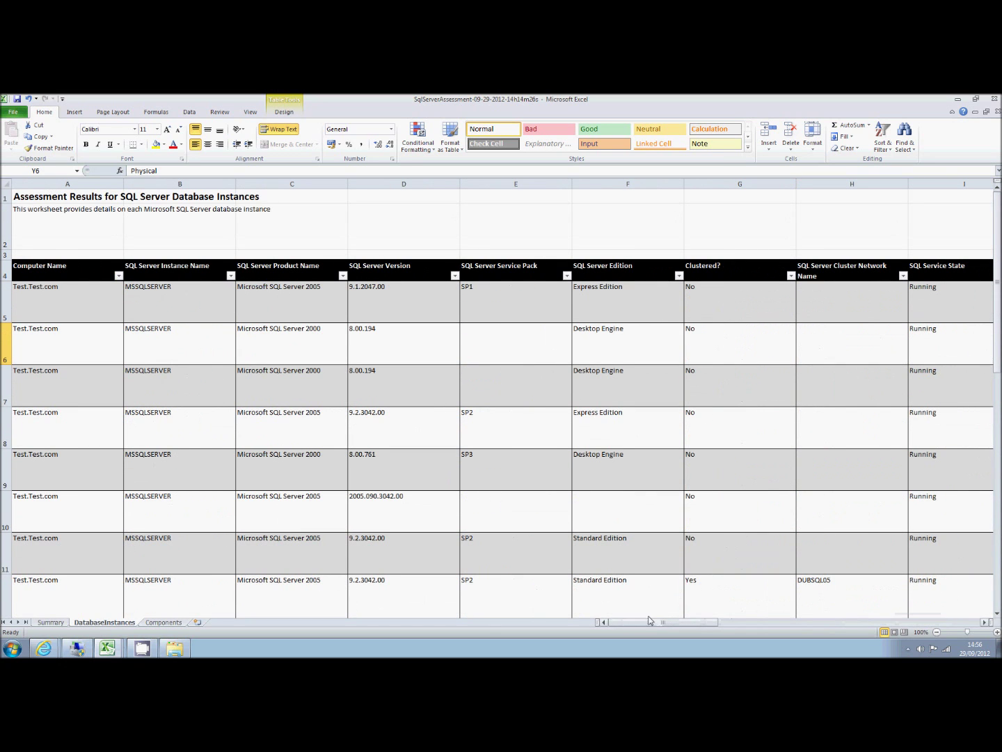
left_click(277, 465)
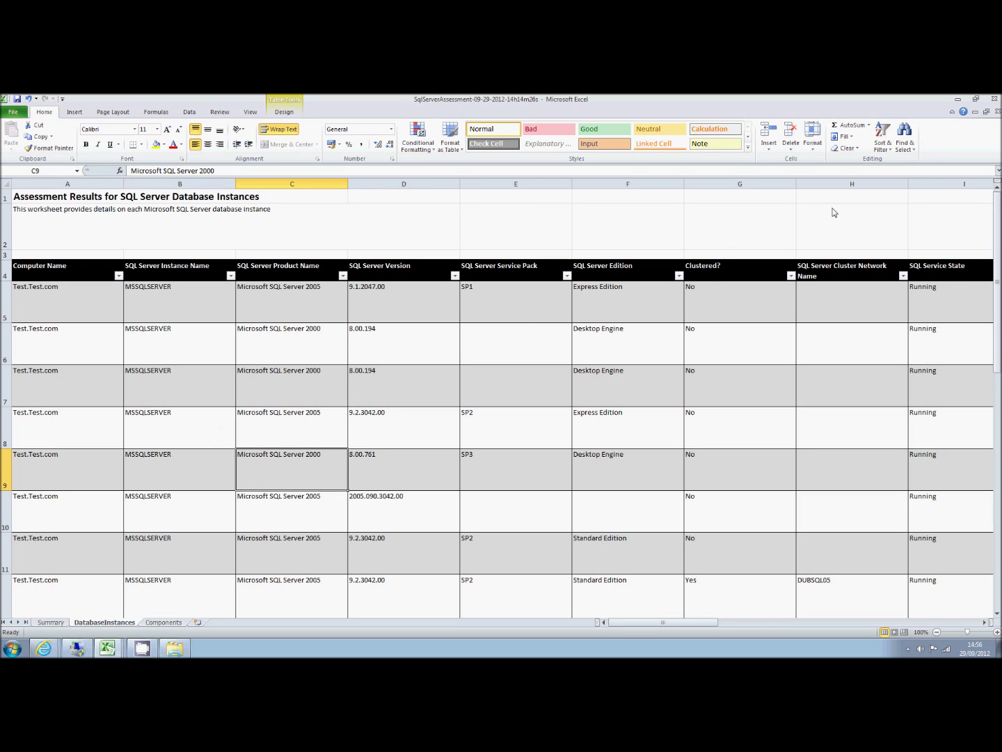
left_click(957, 98)
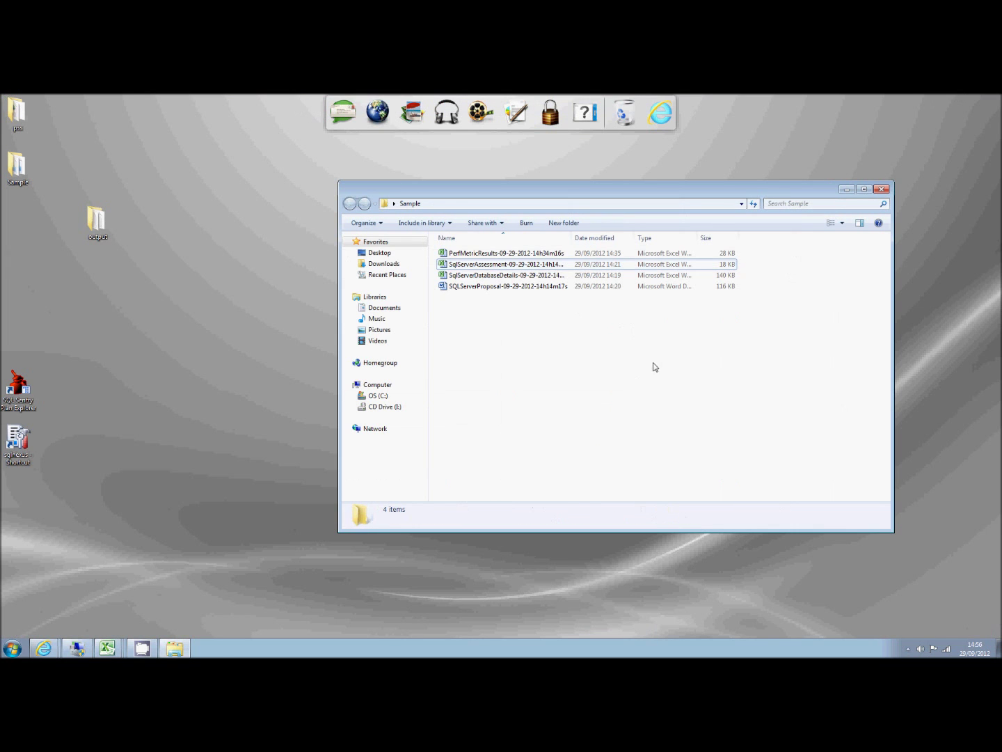
Close the Sample folder window and show the hidden notification area icons.
left_click(847, 190)
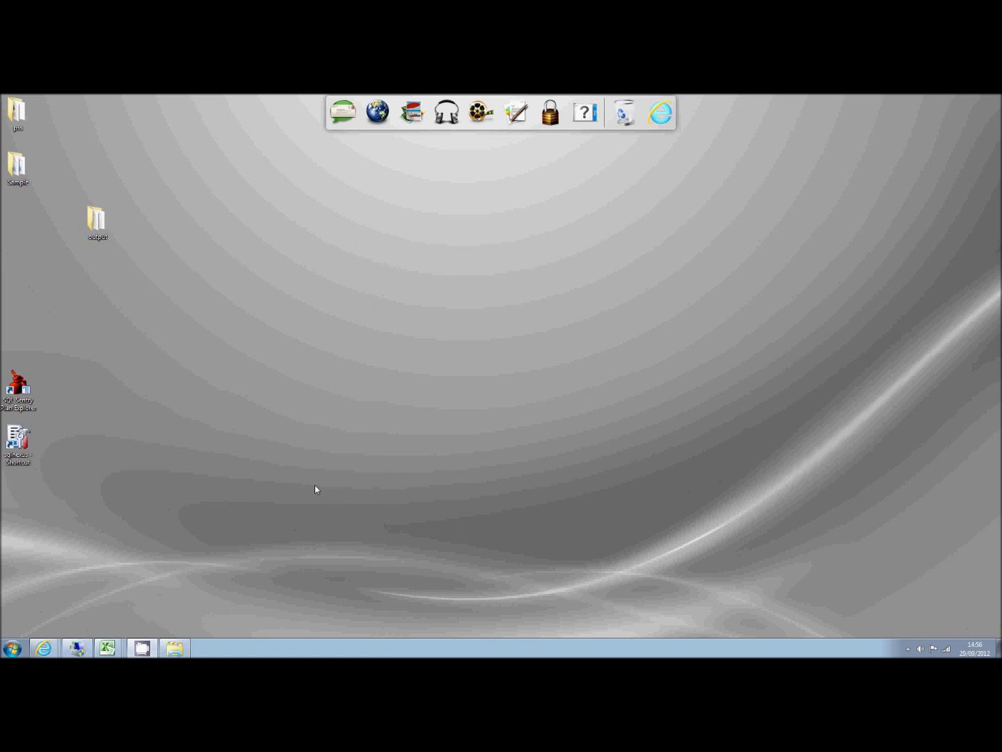
left_click(909, 649)
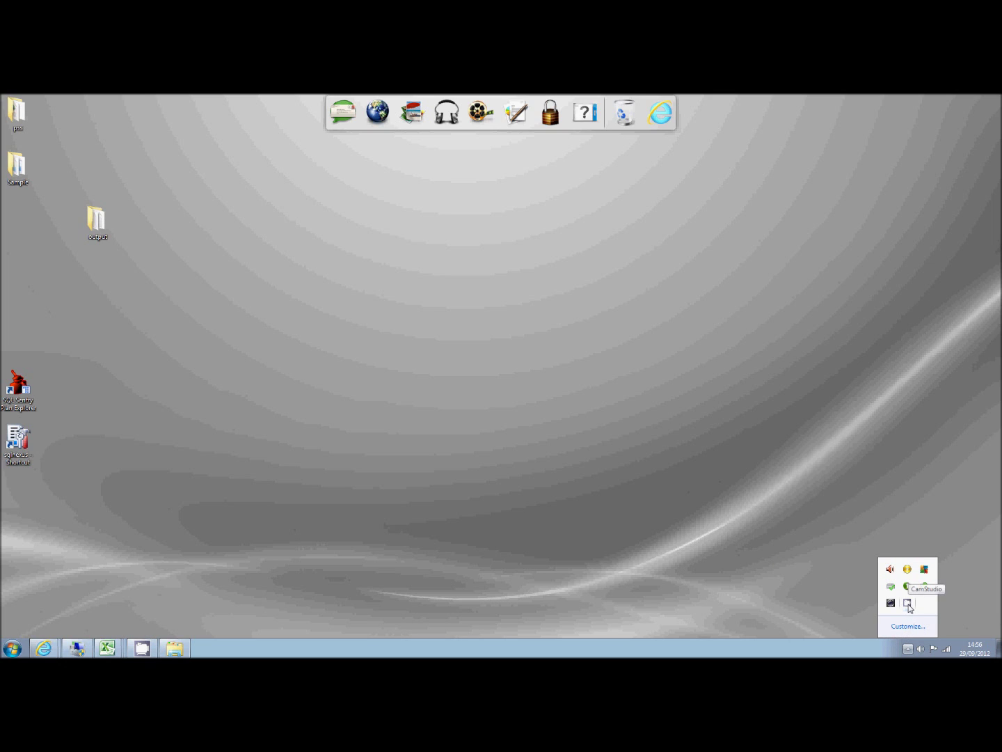